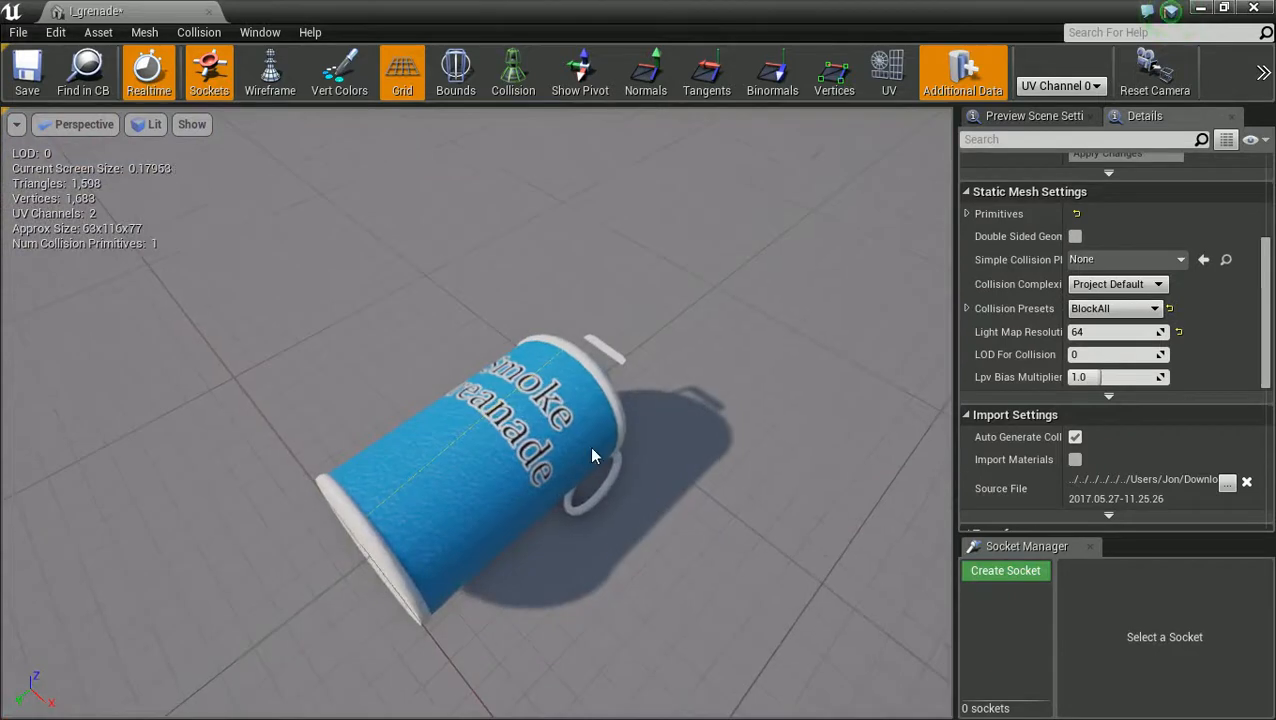
Close the grenade mesh editor and create a new material named Smoke_mat in the Grenades folder
left_click(1253, 8)
left_click(415, 614)
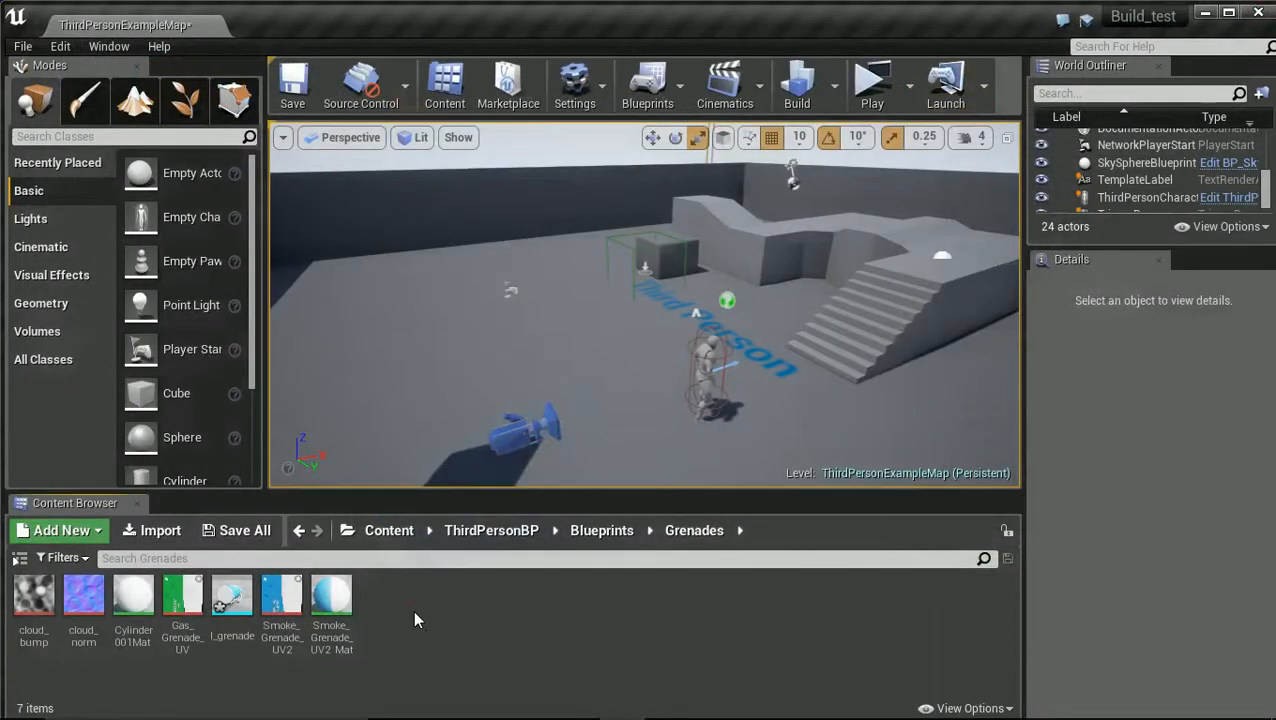
right_click(417, 620)
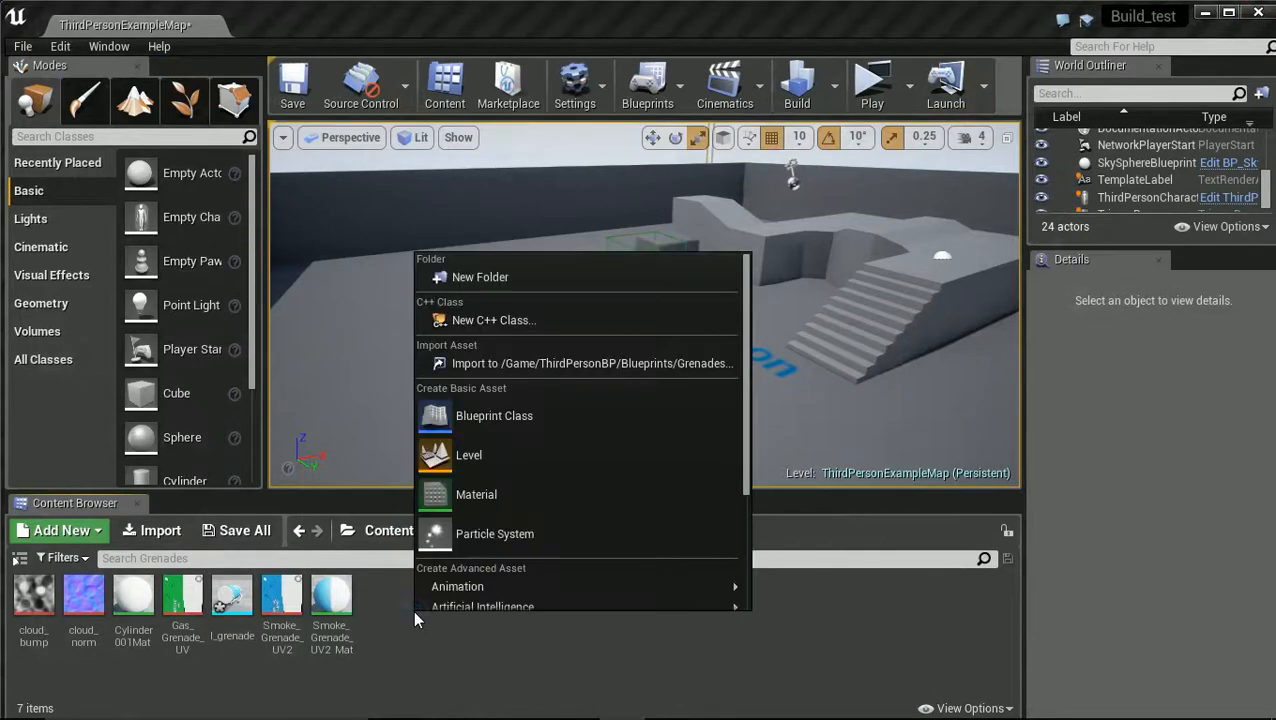
left_click(477, 492)
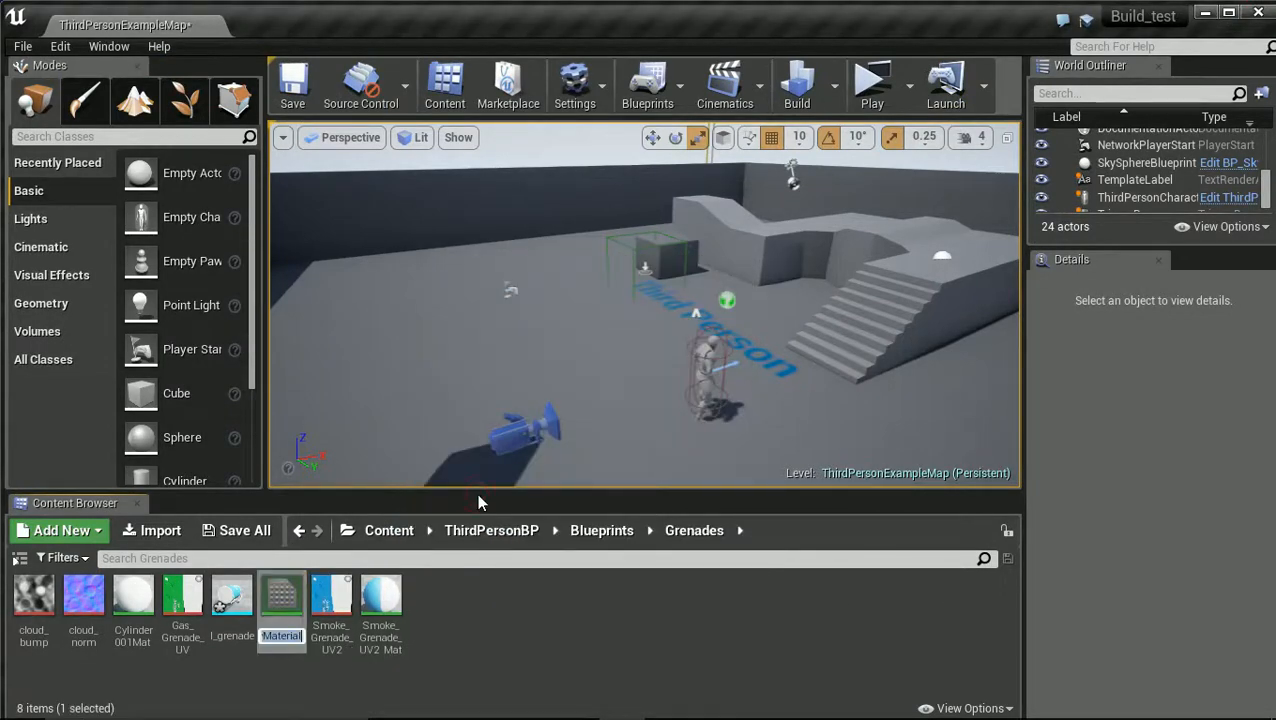
type("Smok")
type("e")
type("_mat")
key("Return")
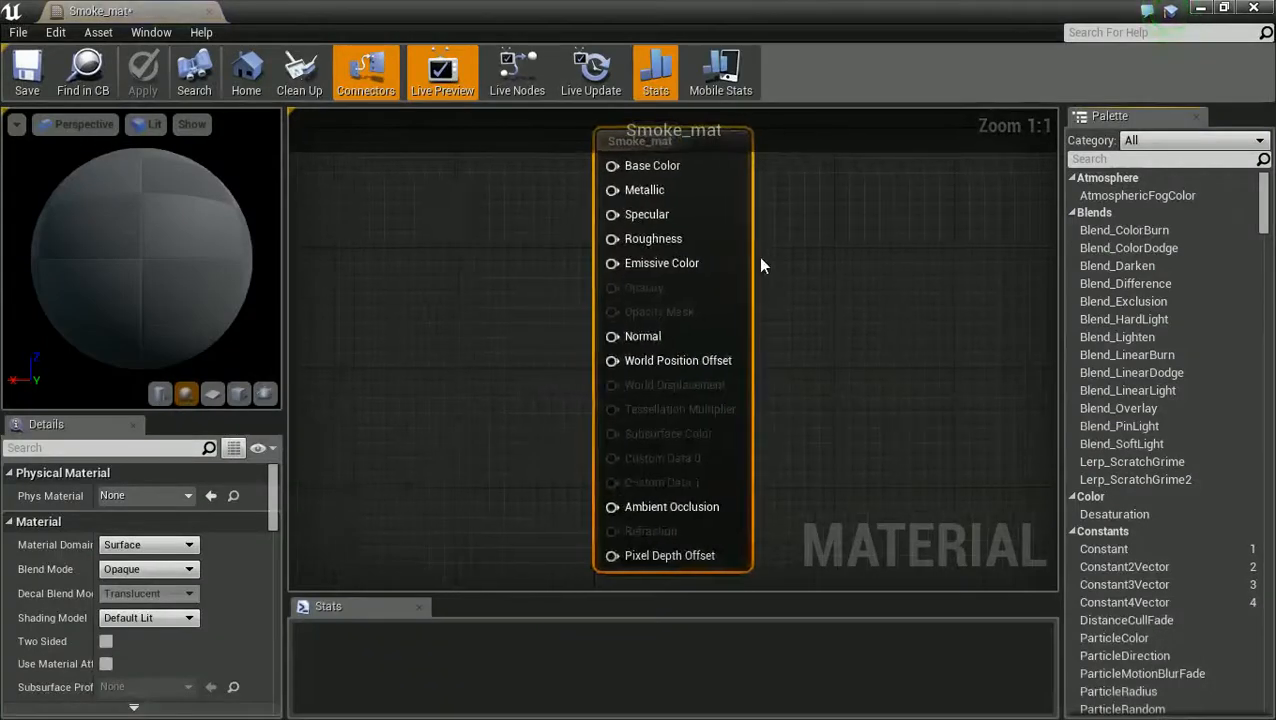
Restore the Smoke_mat editor window to a smaller size and move it clear of the cloud texture thumbnails
double_click(588, 12)
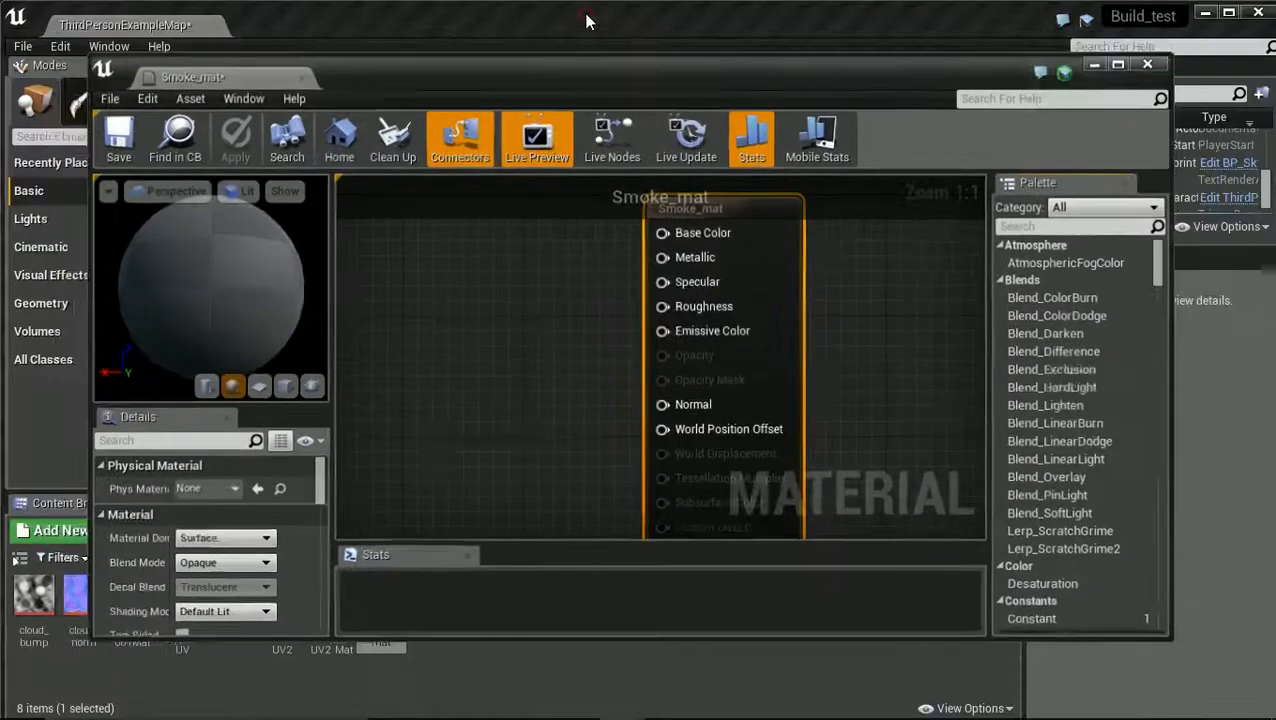
left_click_drag(531, 69, 686, 59)
left_click(38, 612)
left_click(78, 612, "ctrl")
left_click_drag(78, 612, 484, 470)
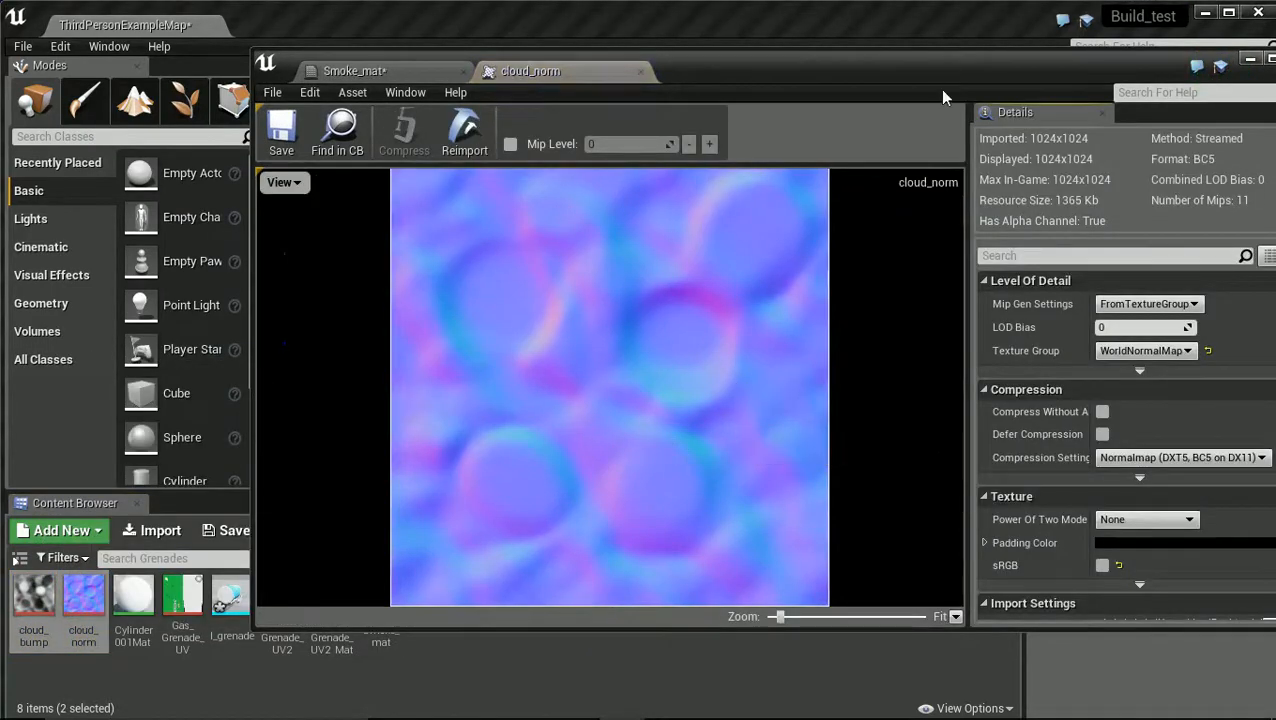
left_click(1250, 58)
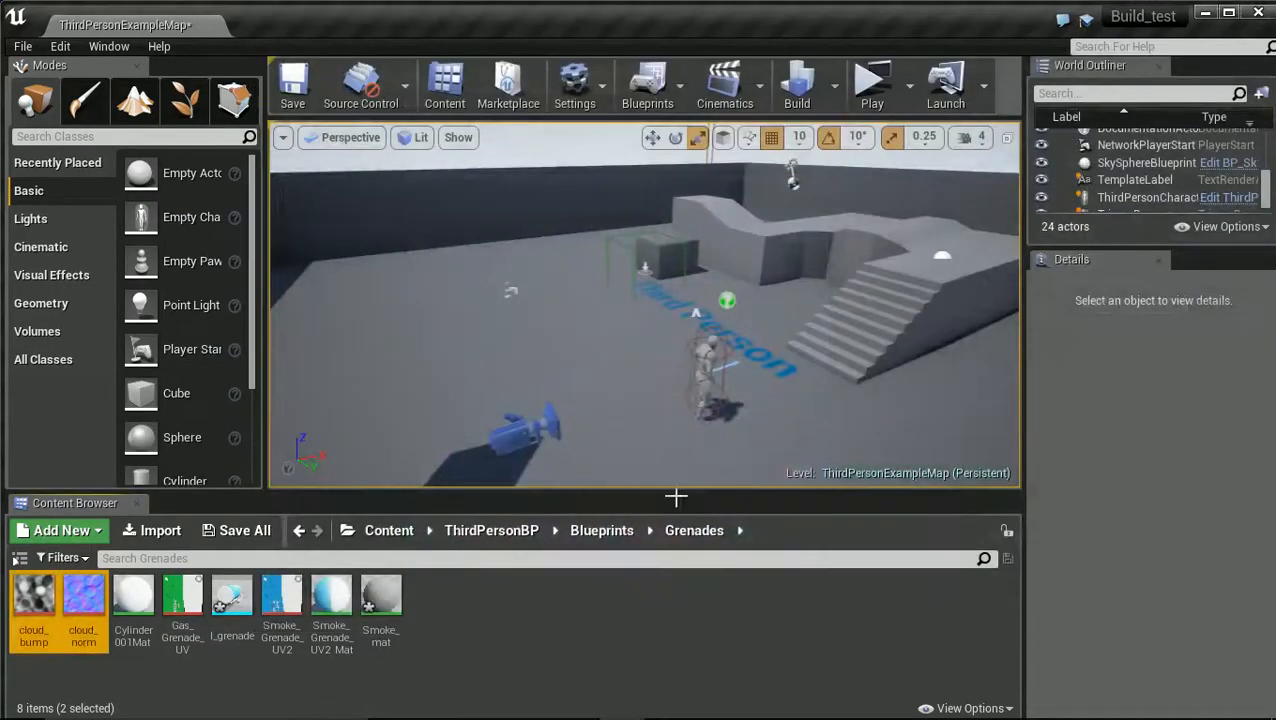
Reopen Smoke_mat, add the cloud_bump and cloud_norm textures to its graph as texture samples, and maximize the editor
double_click(381, 598)
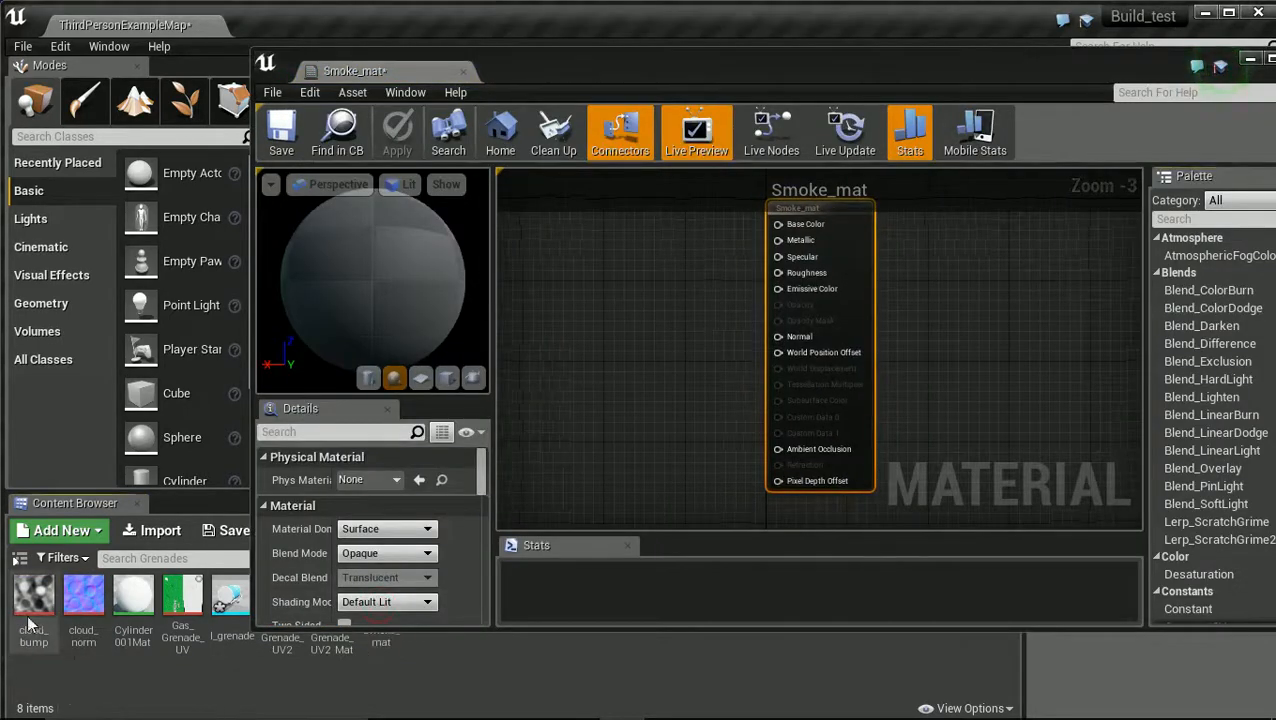
left_click_drag(33, 598, 640, 367)
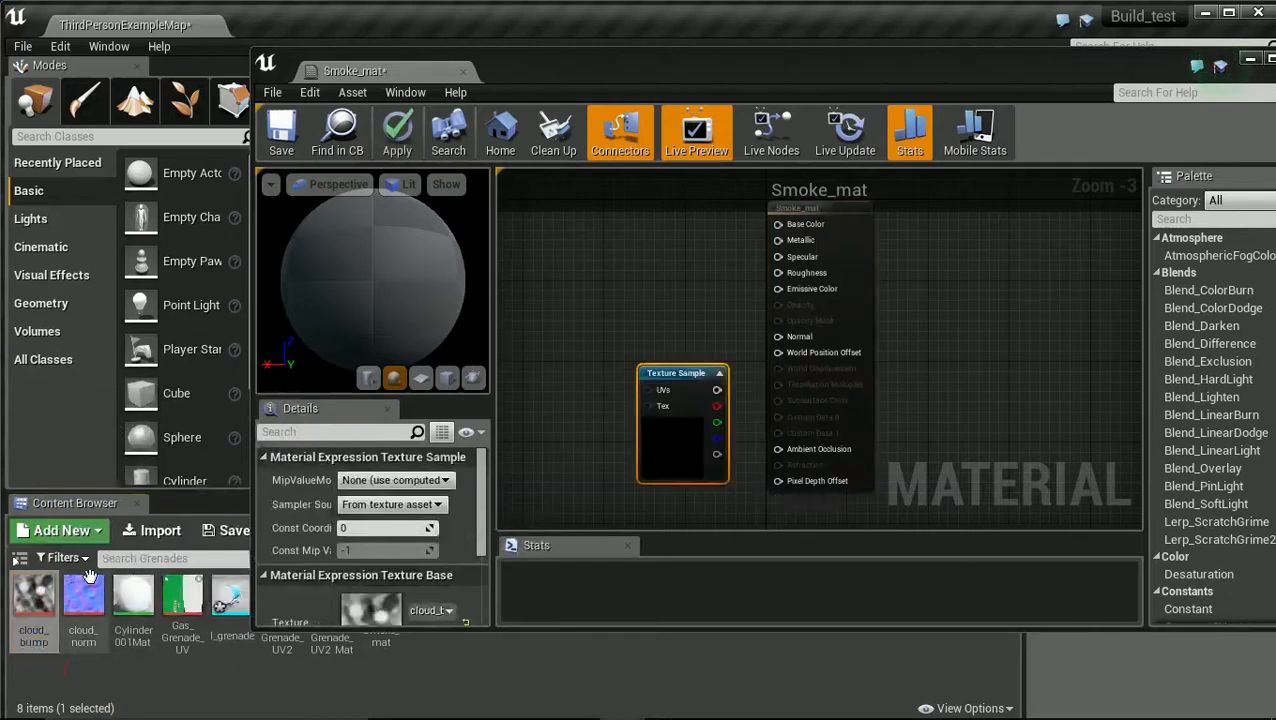
left_click_drag(83, 598, 535, 367)
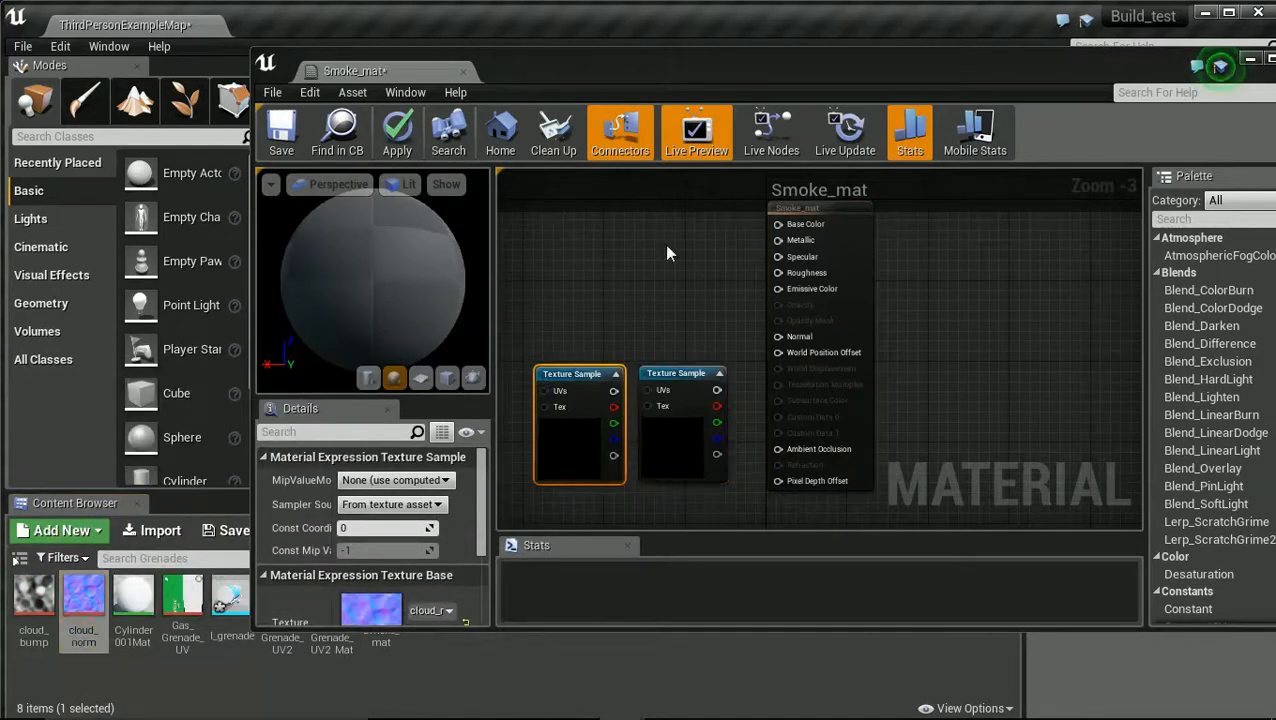
double_click(726, 79)
Add a Constant3Vector node above the texture samples and set its colour to a light grey of 0.81, 0.81, 0.81
right_click_drag(455, 275, 652, 322)
scroll(652, 322, "up", 1)
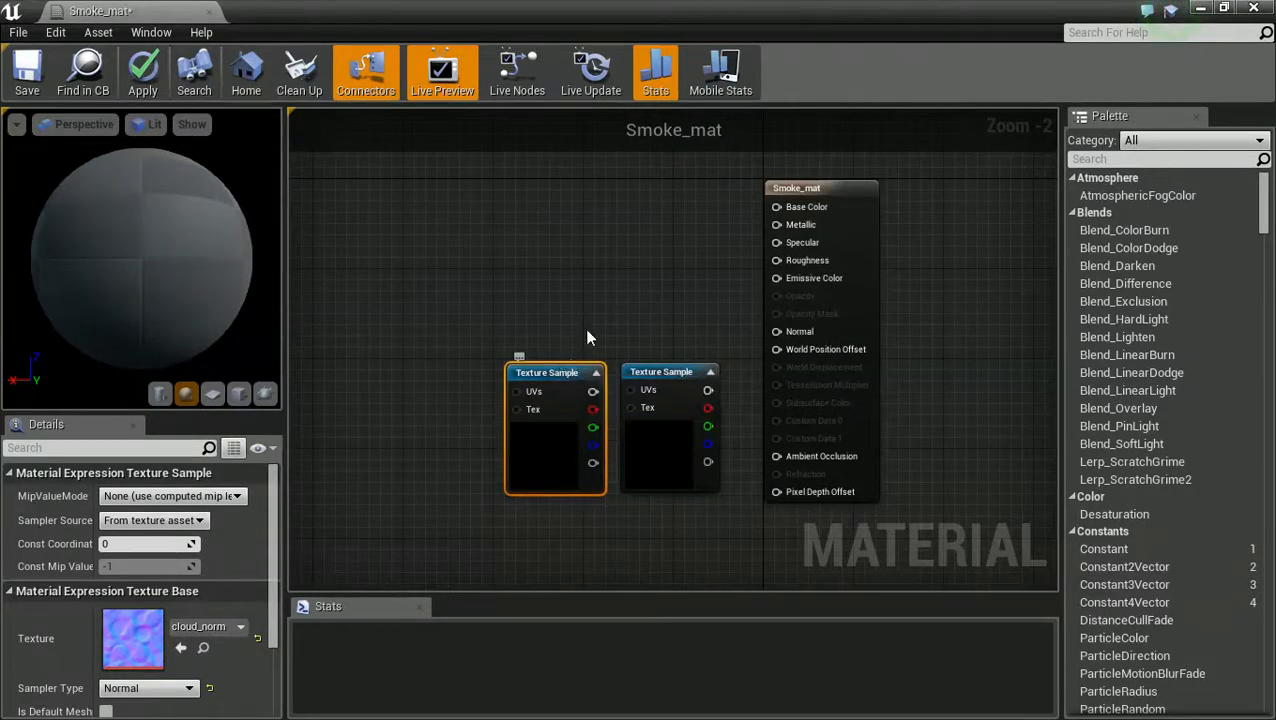
right_click_drag(566, 260, 586, 300)
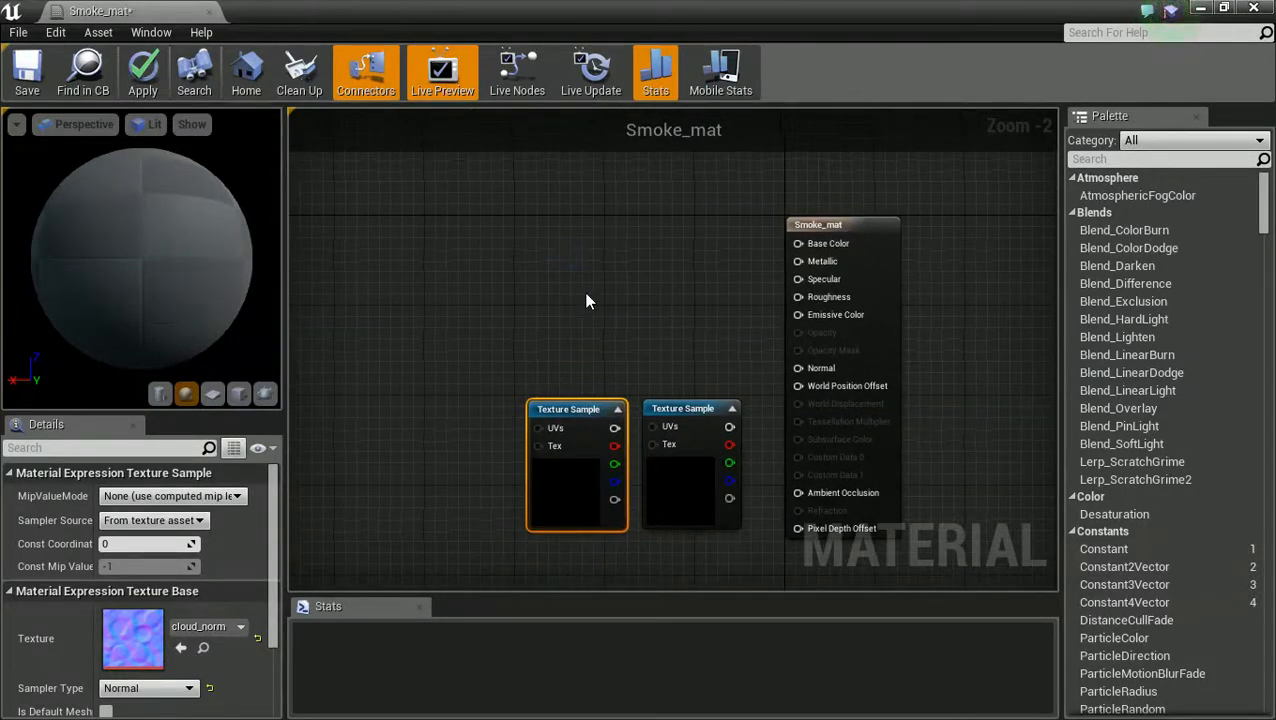
right_click(571, 256)
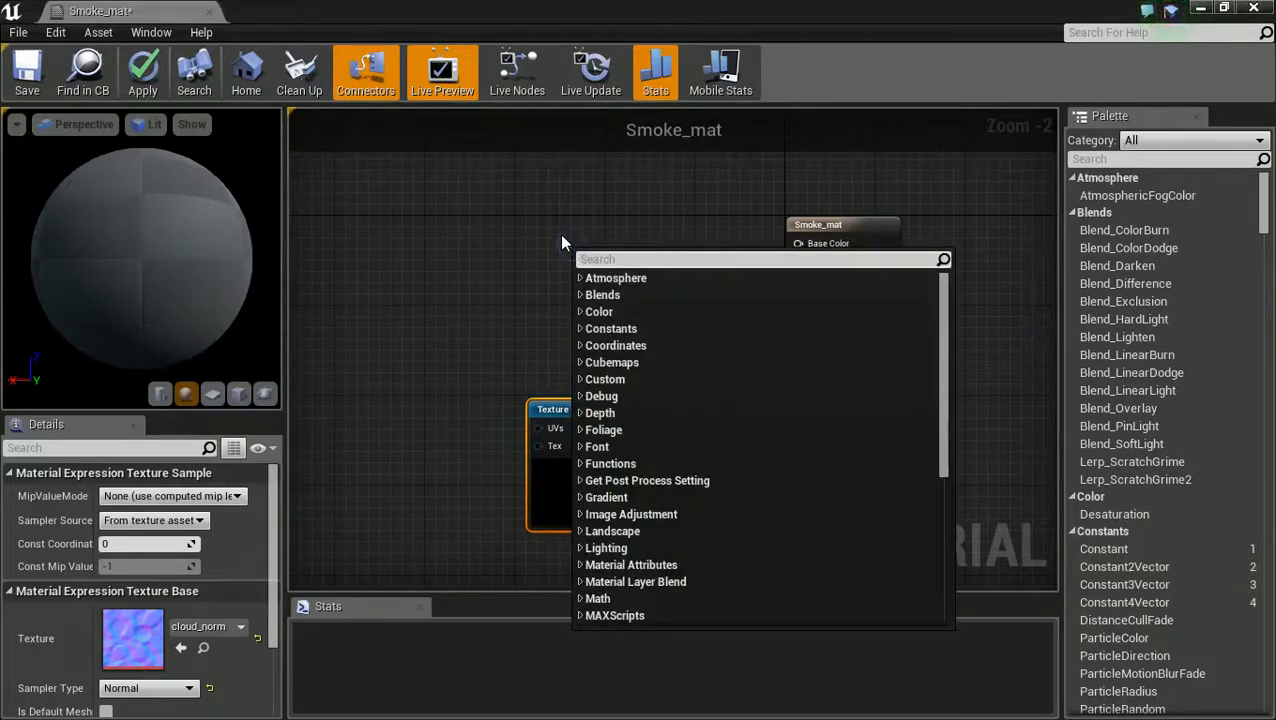
left_click(560, 232)
left_click(561, 225)
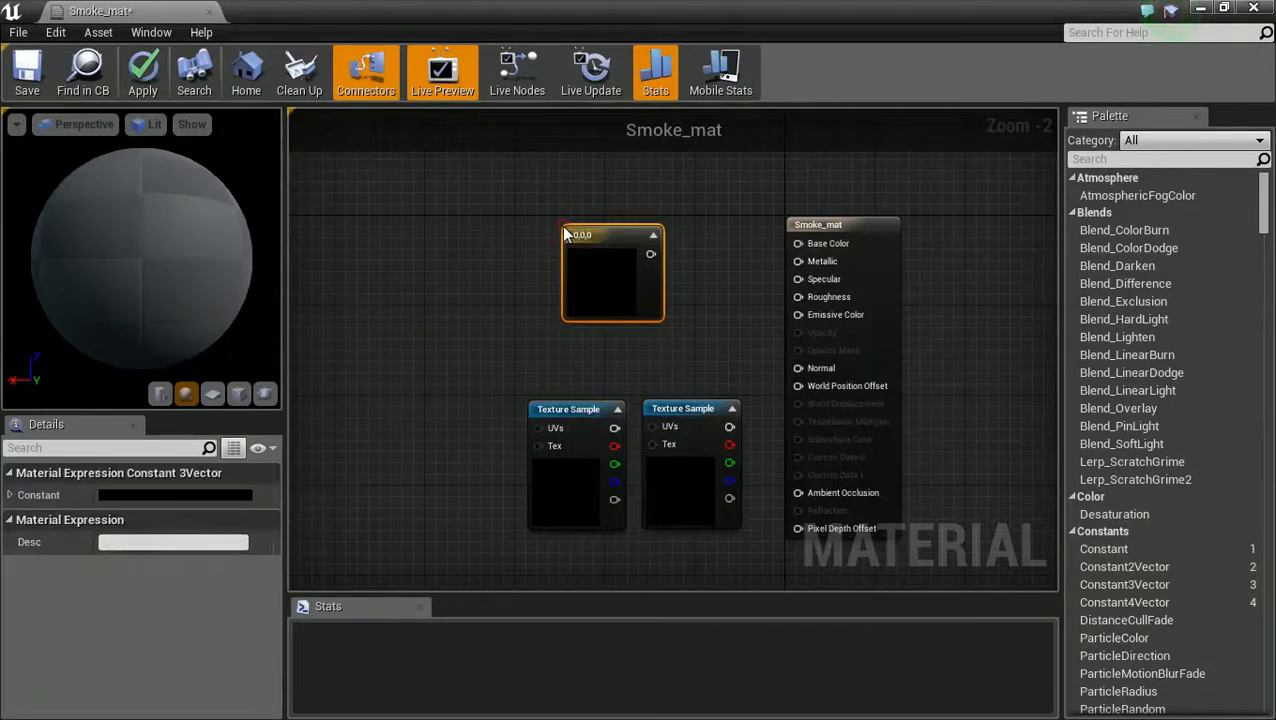
double_click(578, 242)
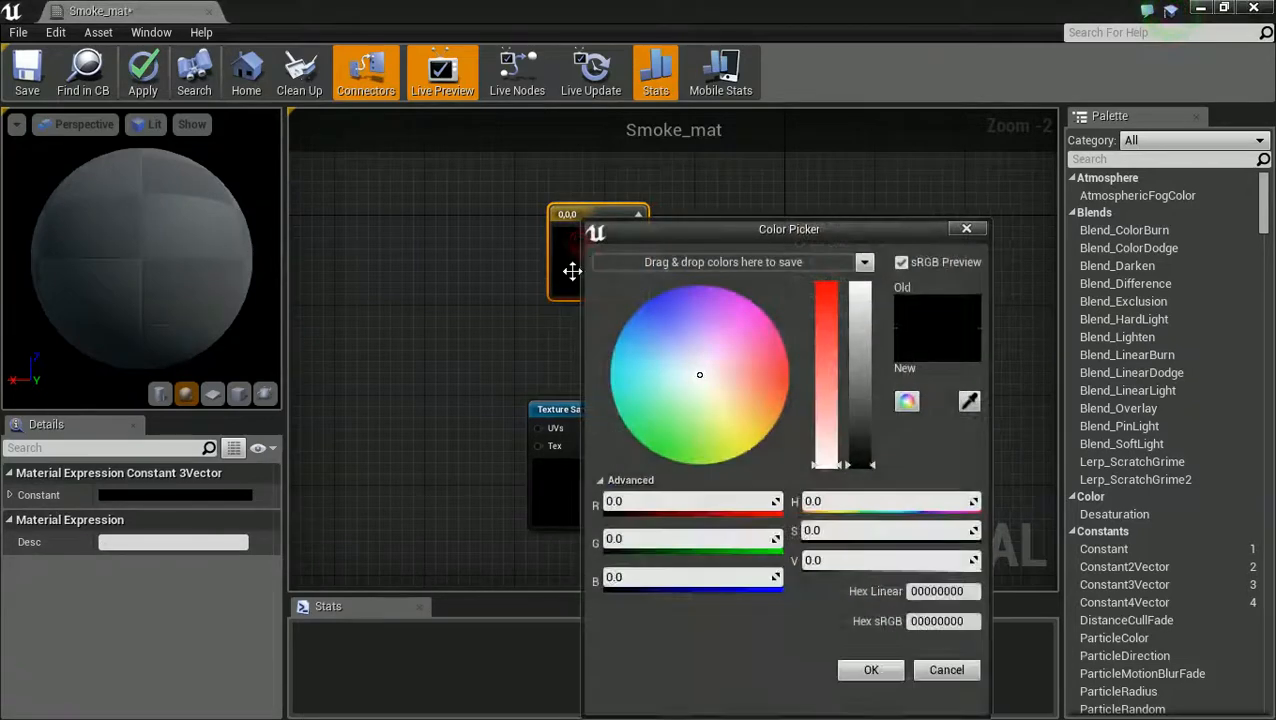
left_click_drag(858, 452, 856, 318)
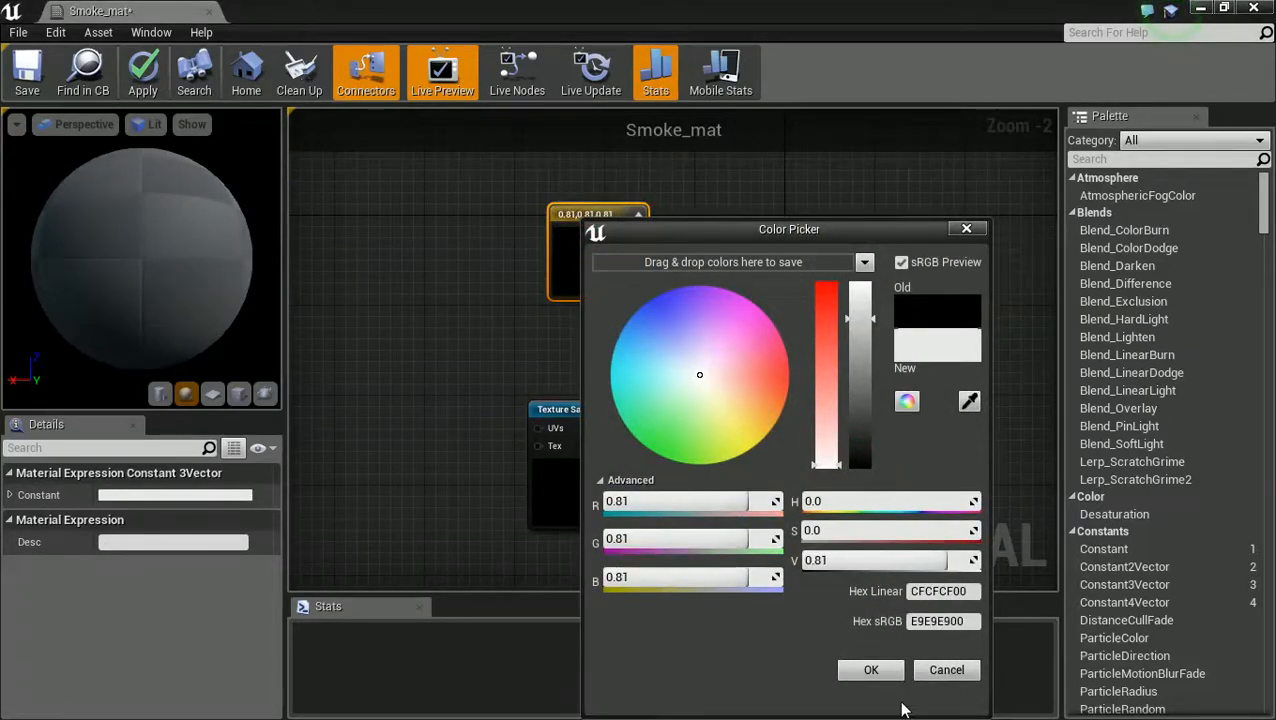
left_click(877, 670)
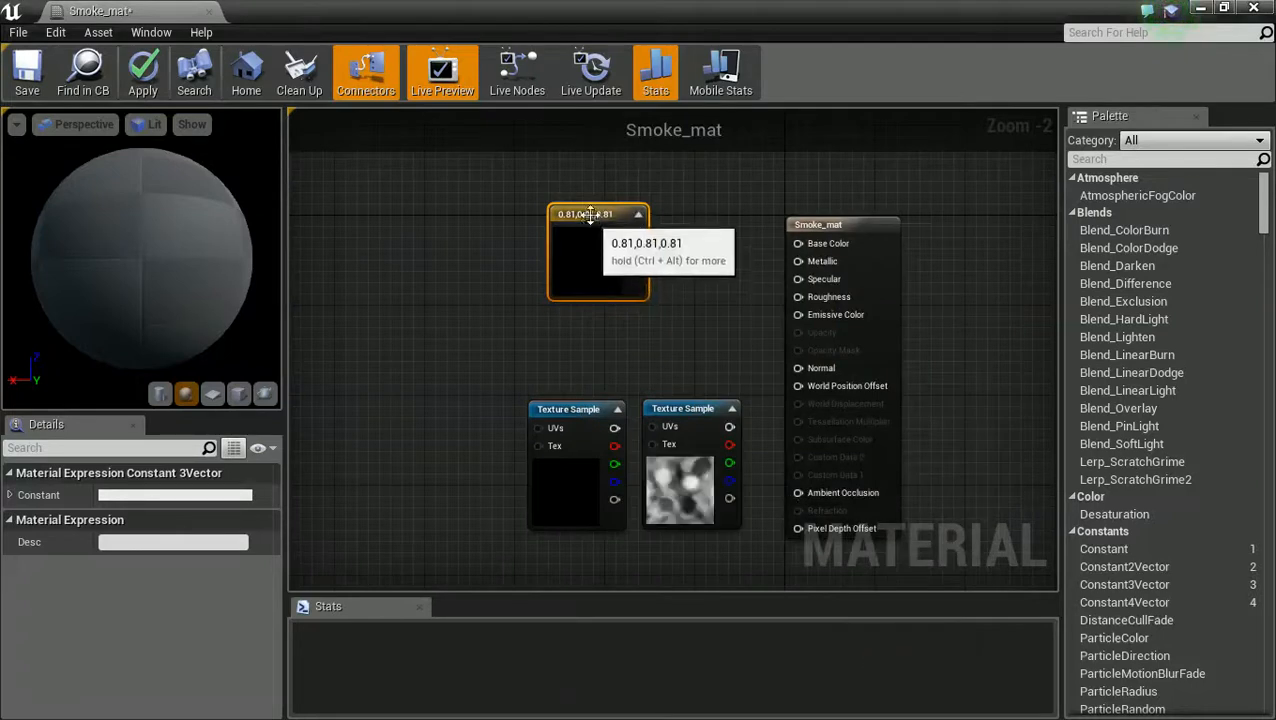
Move the grey colour constant slightly higher and connect its output to the material's Base Color
left_click_drag(588, 214, 576, 175)
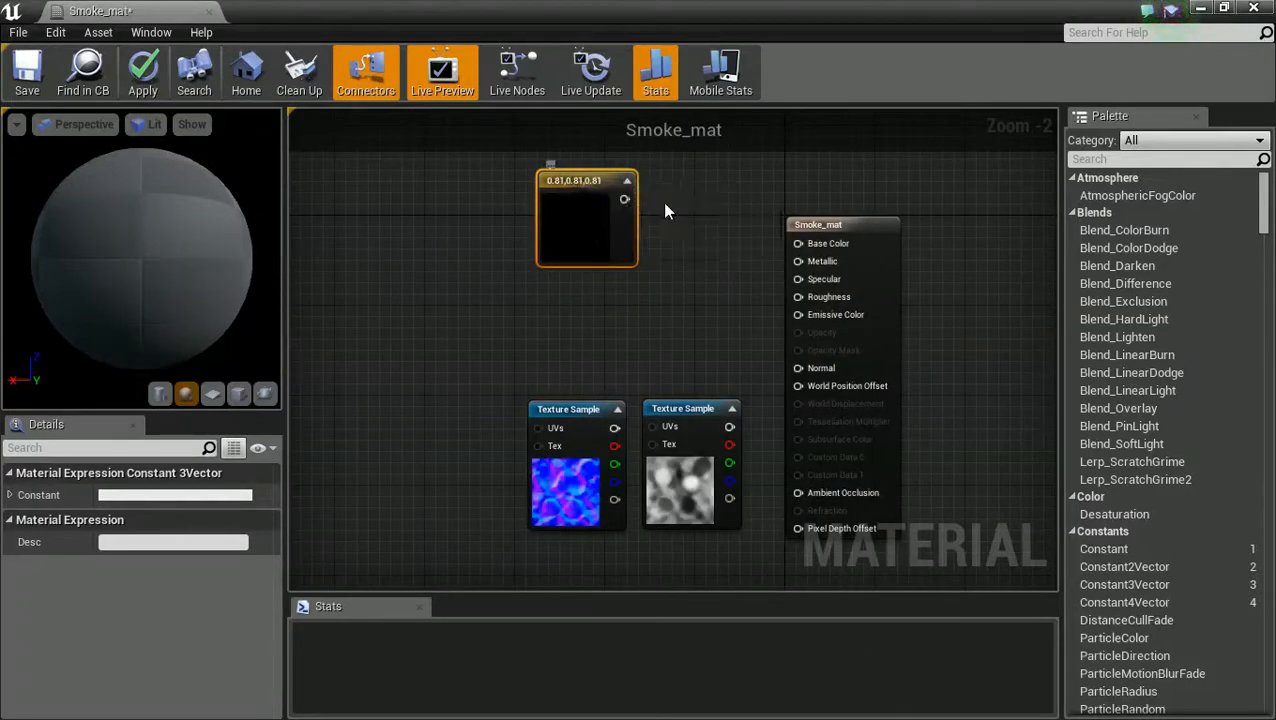
left_click_drag(624, 199, 799, 244)
left_click(711, 300)
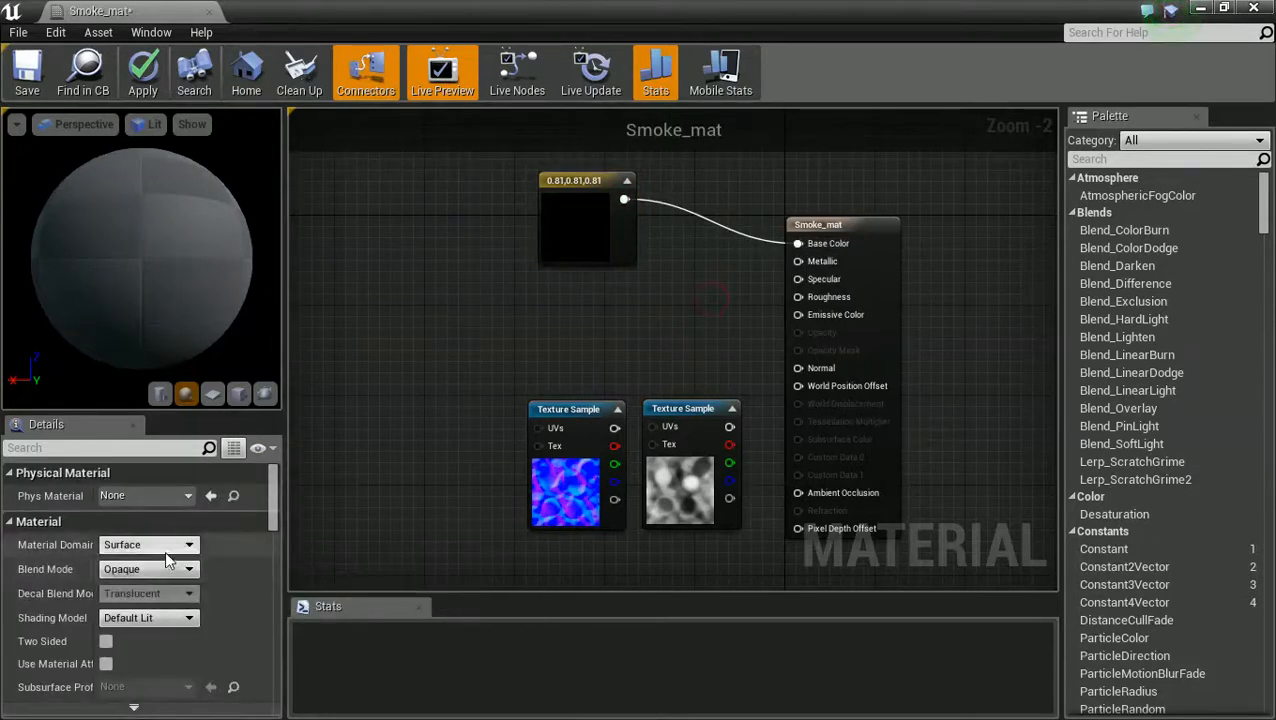
Set the material's blend mode to Translucent and its D3D11 tessellation mode to Flat Tessellation
left_click(167, 567)
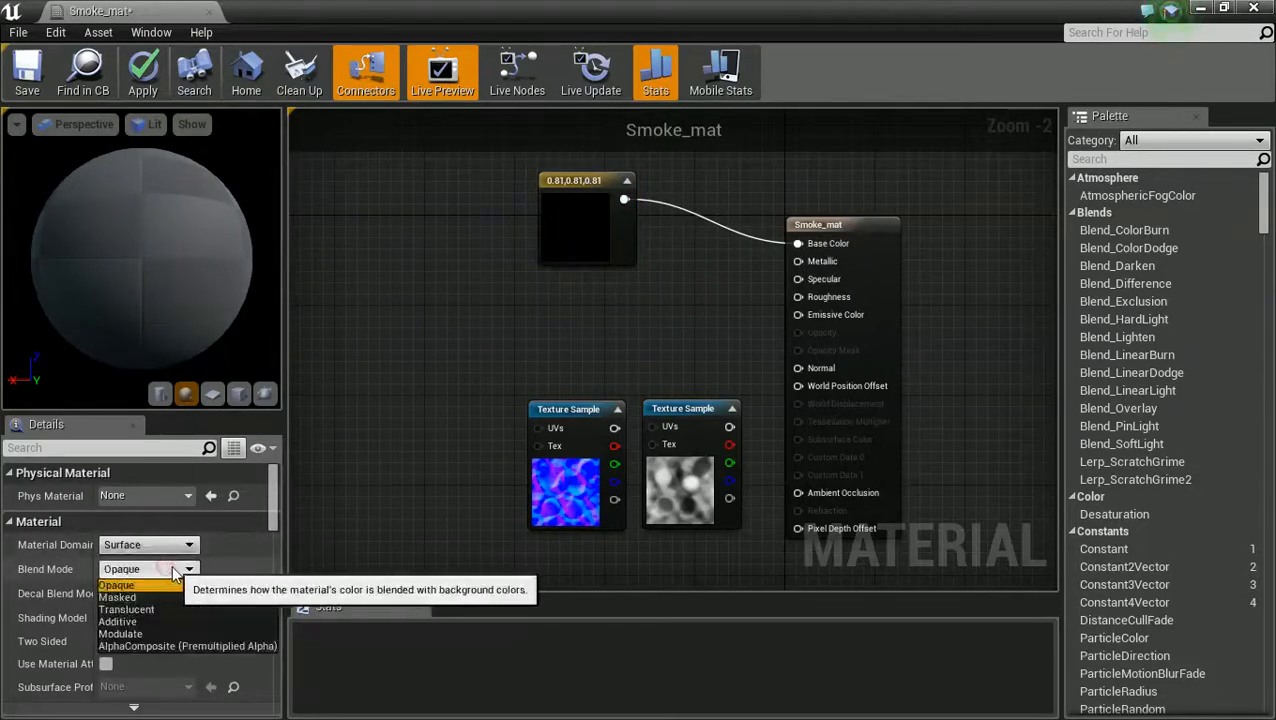
left_click(136, 617)
scroll(230, 560, "down", 10)
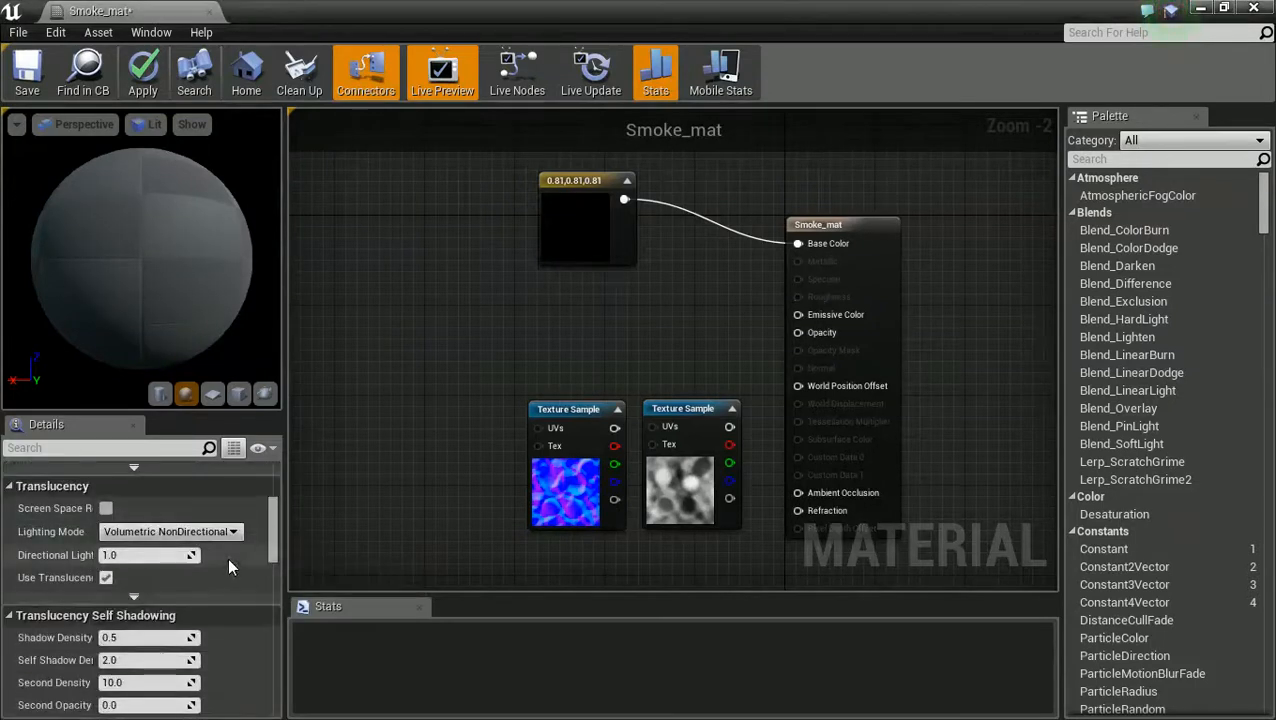
scroll(228, 566, "down", 10)
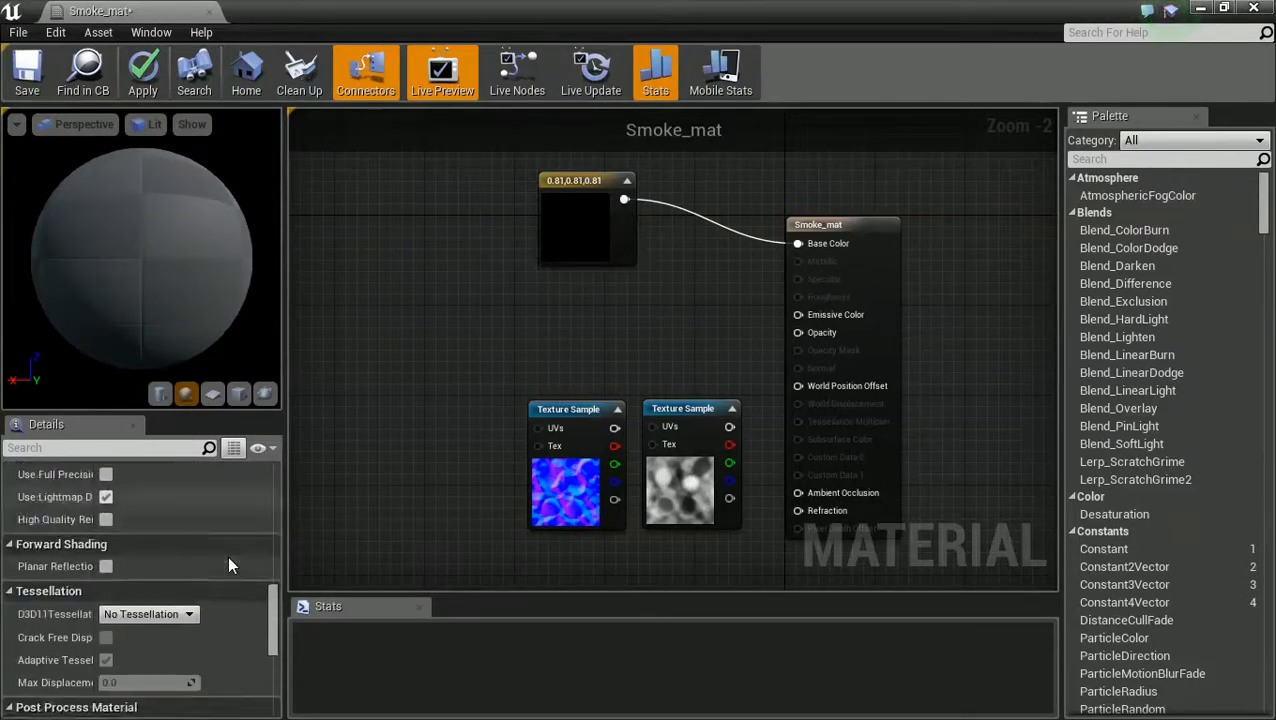
left_click(140, 494)
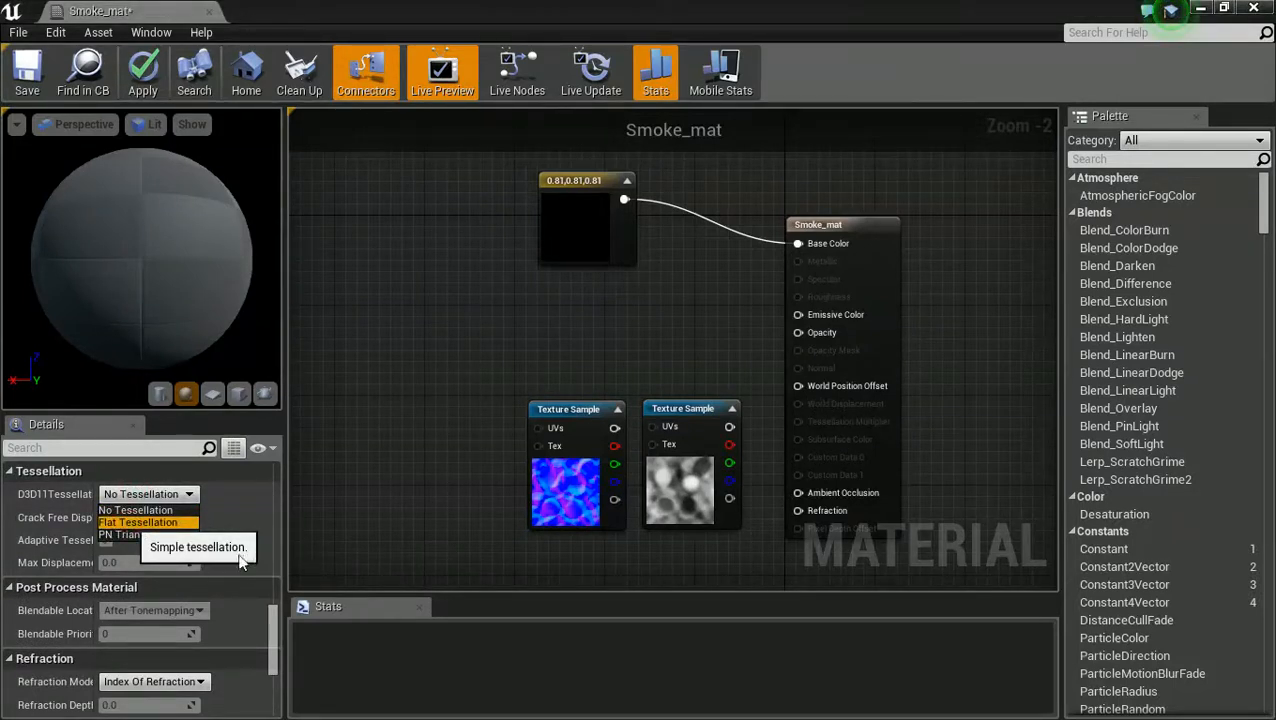
left_click(158, 523)
Spread out the texture samples, moving cloud_norm farther from the material node and cloud_bump lower in the graph
right_click_drag(431, 360, 502, 451)
left_click_drag(602, 494, 448, 456)
left_click_drag(751, 493, 652, 571)
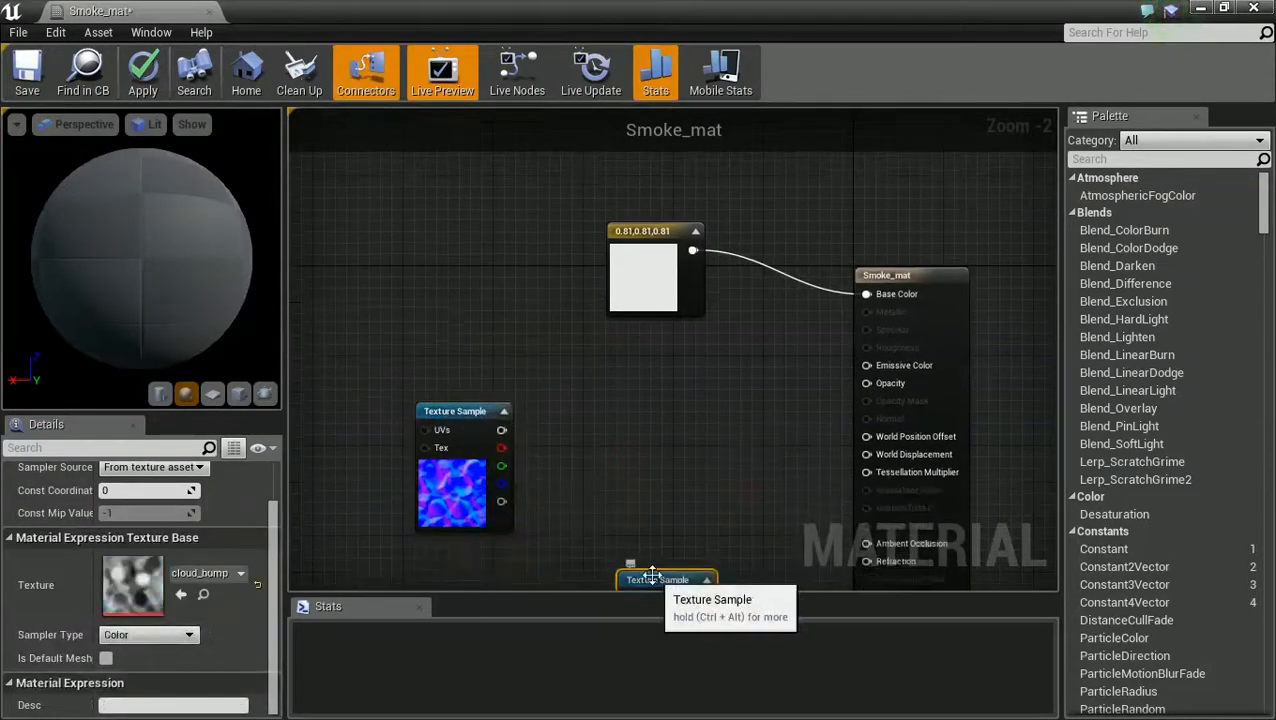
right_click_drag(623, 456, 699, 451)
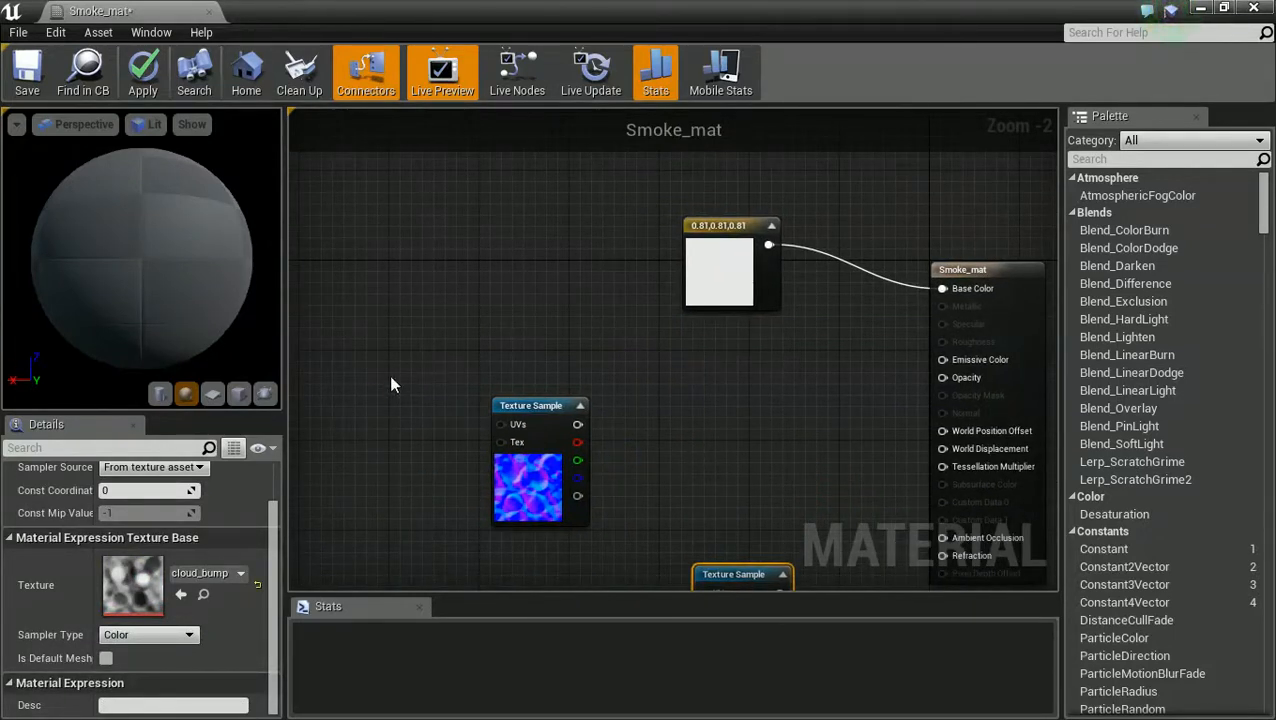
Add a RadialGradientExponential node and place it above the cloud_norm texture sample
right_click(517, 356)
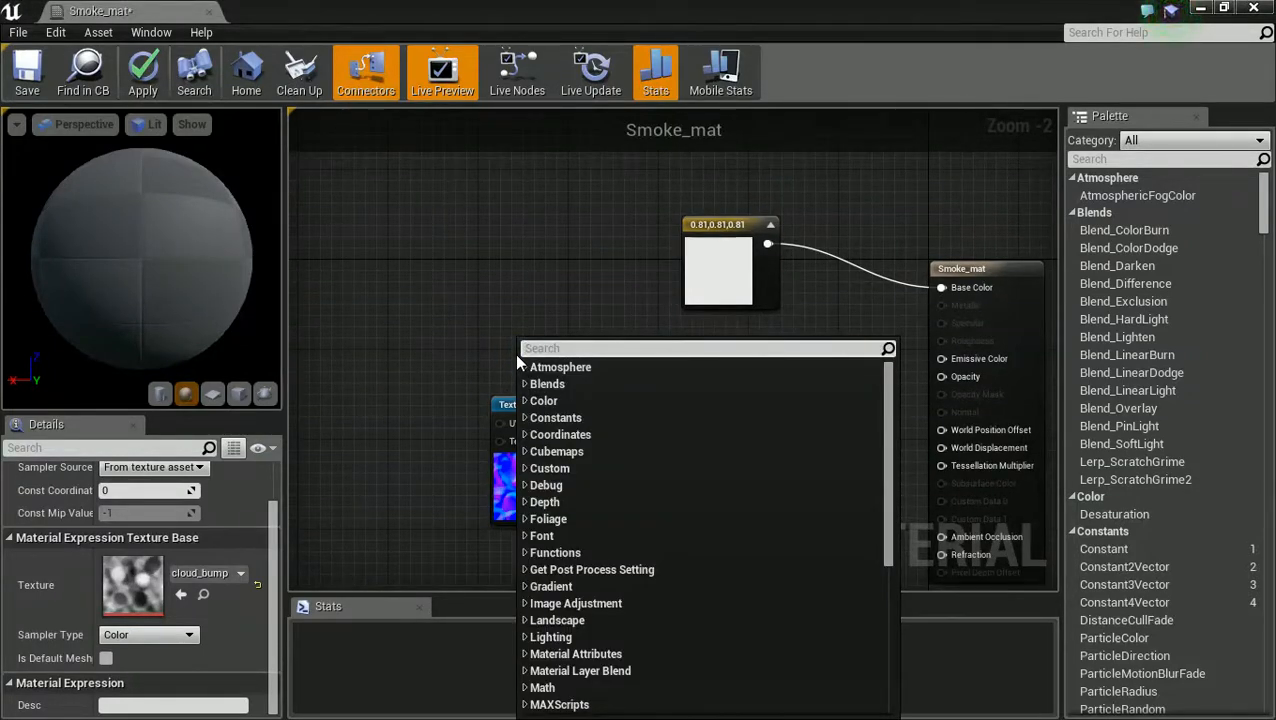
type("gradia")
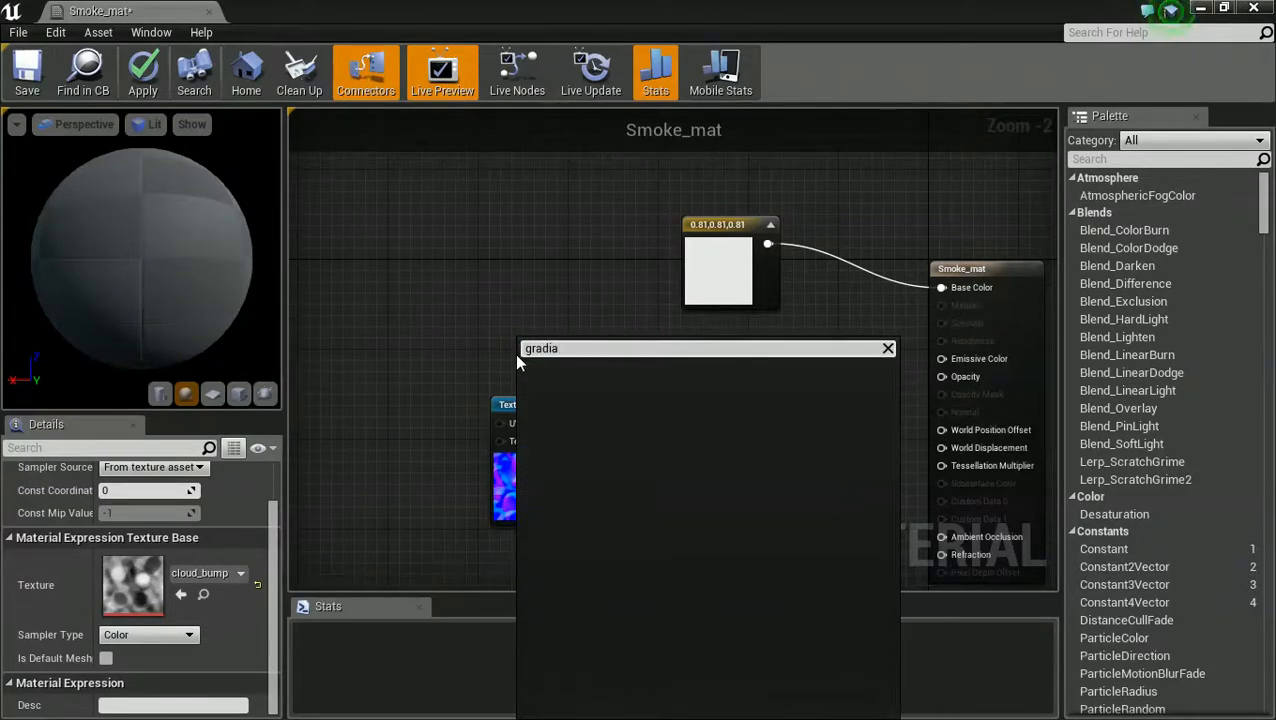
key("BackSpace")
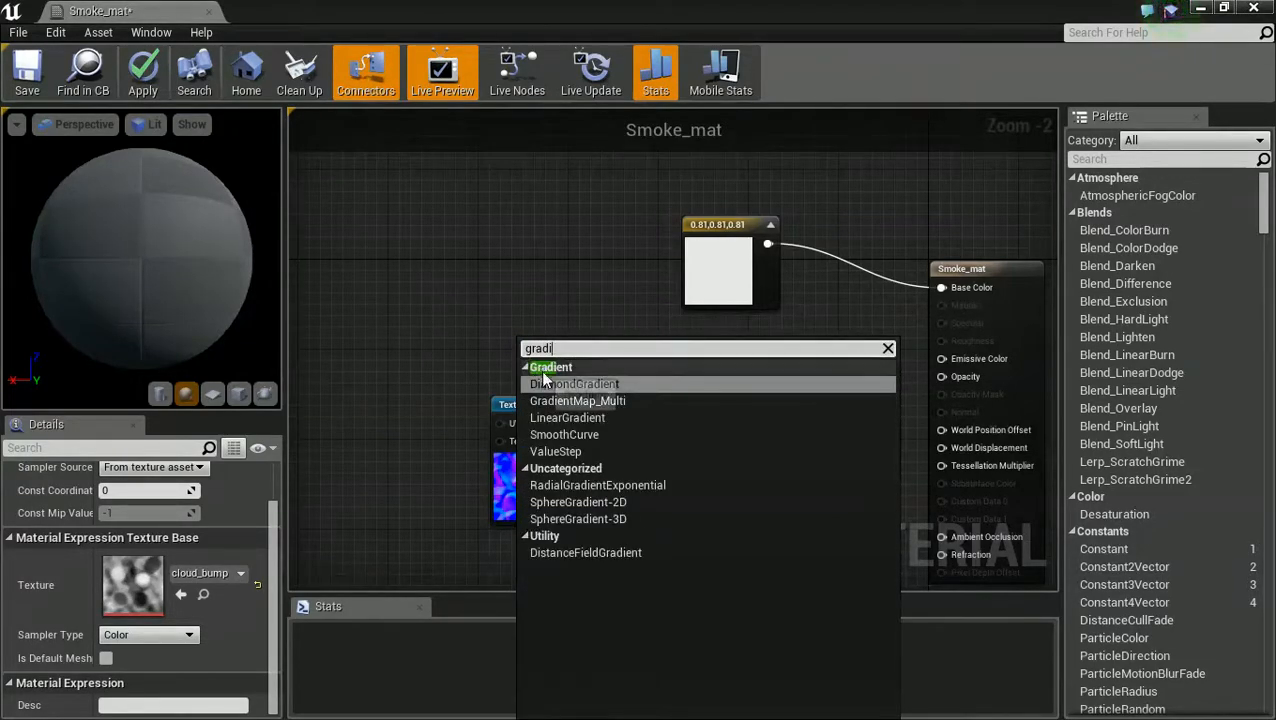
left_click(595, 486)
left_click_drag(578, 362, 416, 283)
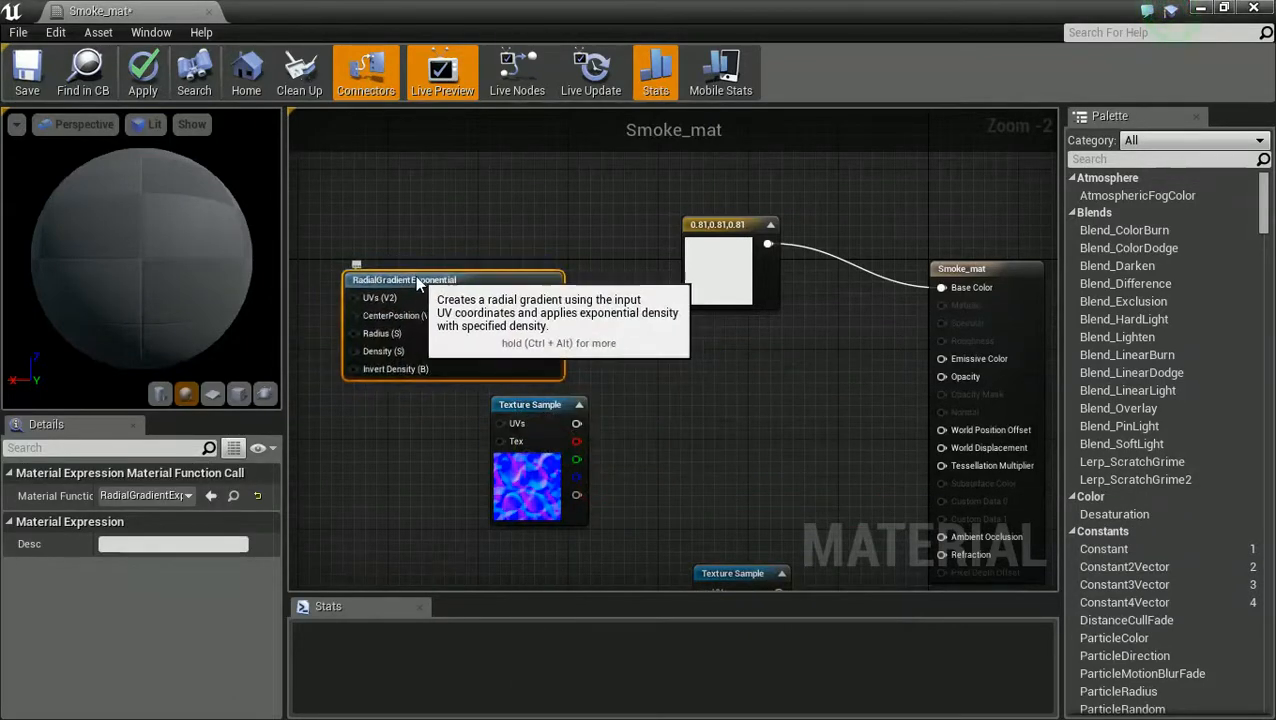
Add a Multiply node below the colour constant and set its Const B to 1.4
left_click(684, 367)
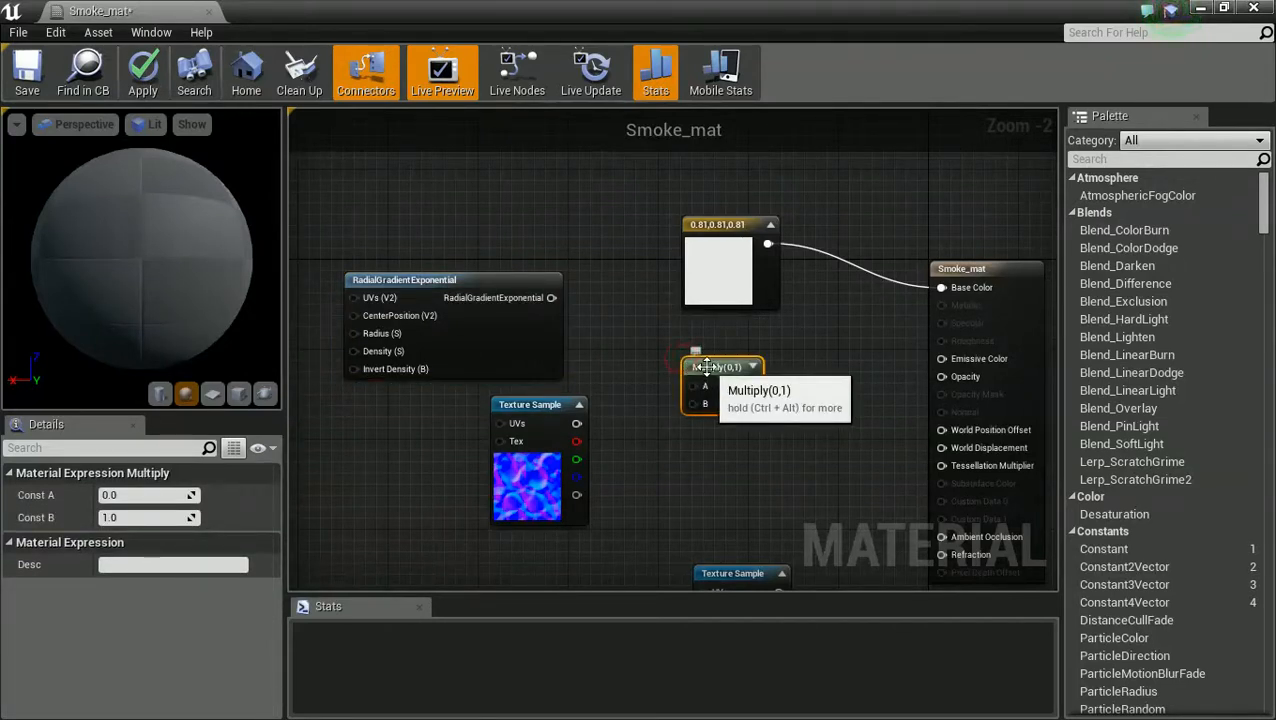
left_click(161, 517)
type("1.4")
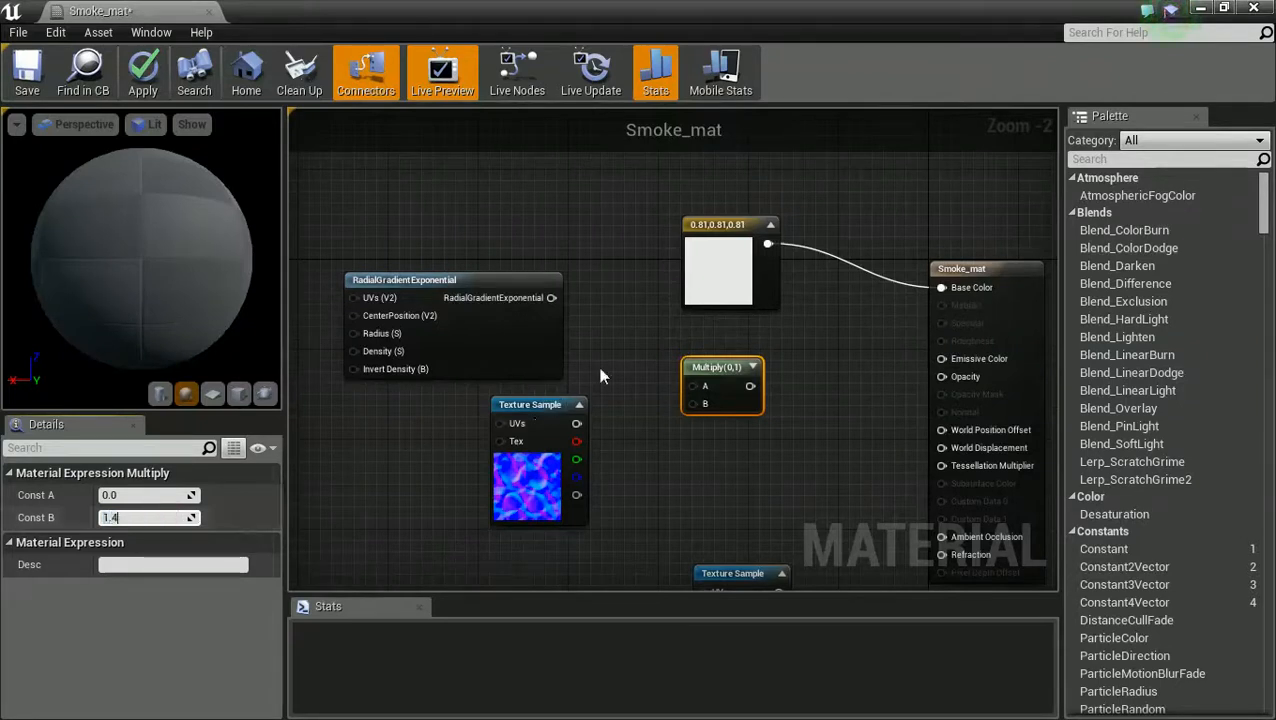
Connect RadialGradientExponential to the Multiply node's A input and its output to Opacity, then move Multiply closer to the material node
left_click_drag(692, 386, 551, 298)
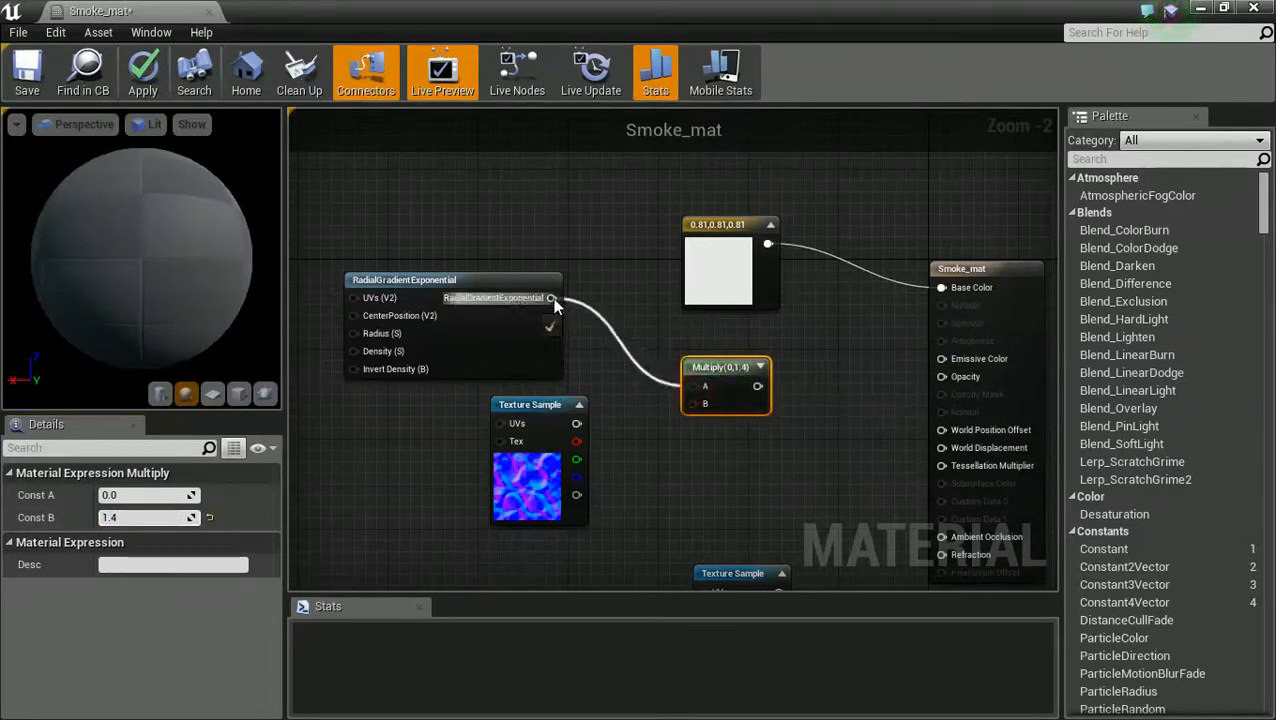
left_click_drag(757, 386, 942, 377)
left_click_drag(722, 361, 821, 321)
Move the cloud_norm texture sample farther from the material node and add a second Multiply node beside it
right_click_drag(738, 390, 738, 290)
left_click_drag(540, 310, 506, 333)
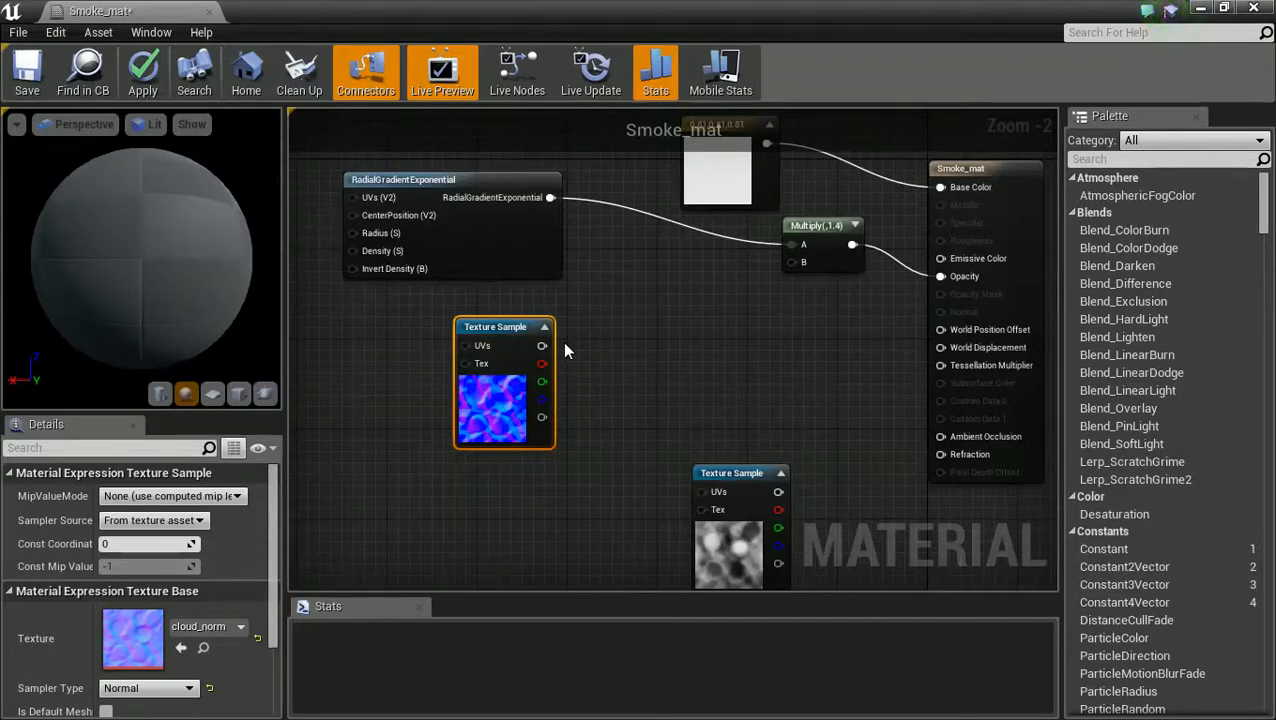
left_click_drag(507, 334, 425, 346)
right_click_drag(541, 407, 553, 403)
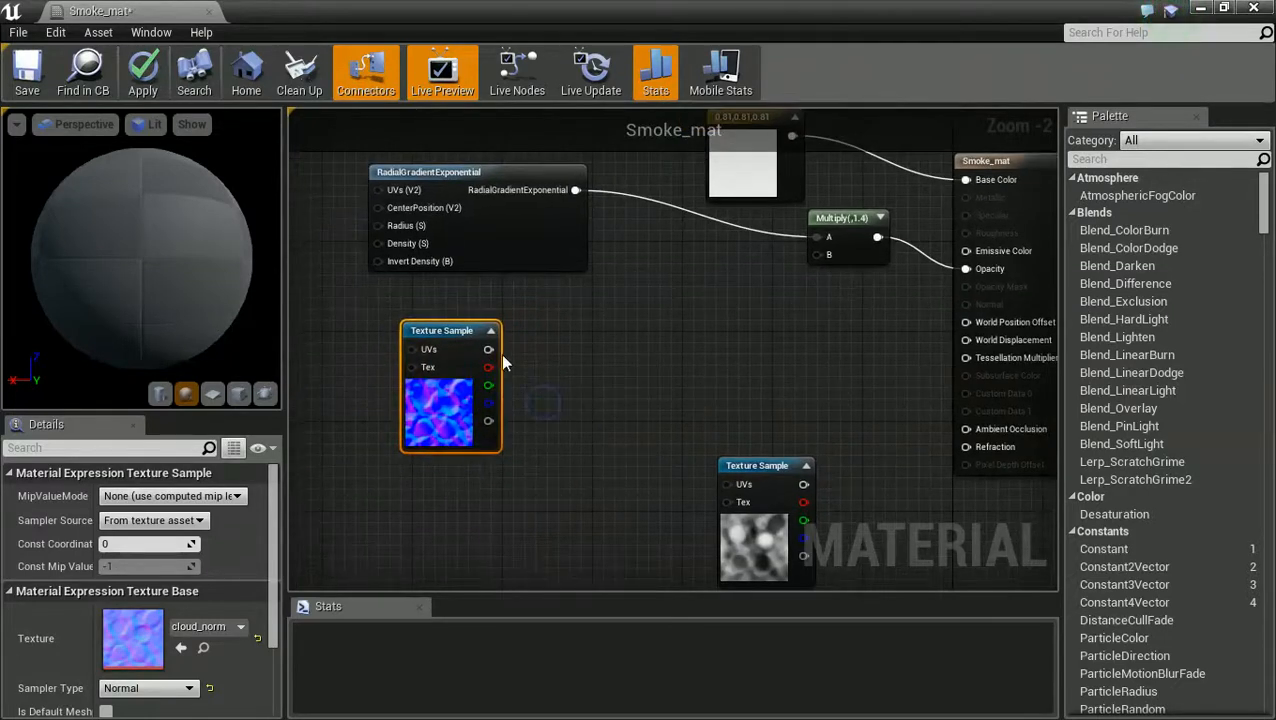
left_click(587, 388)
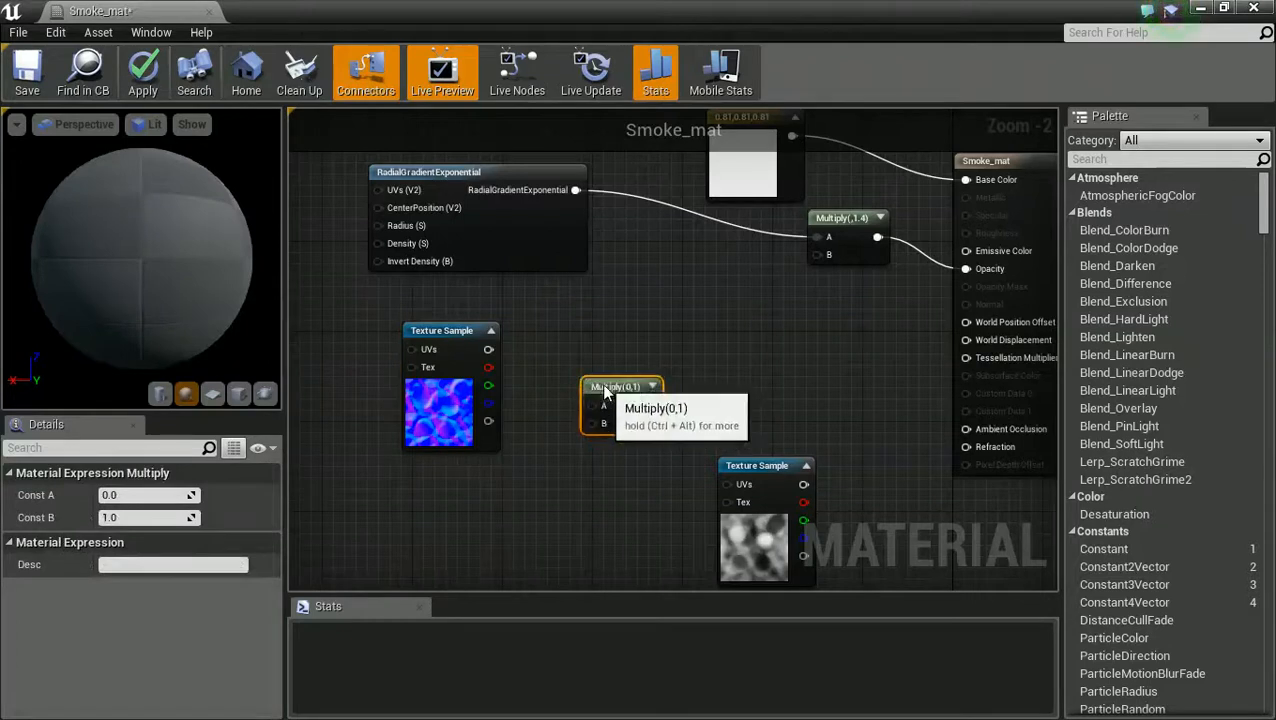
Connect the cloud_norm texture sample's main output to the second Multiply node's A input and set its Const B to 50
left_click_drag(598, 405, 487, 349)
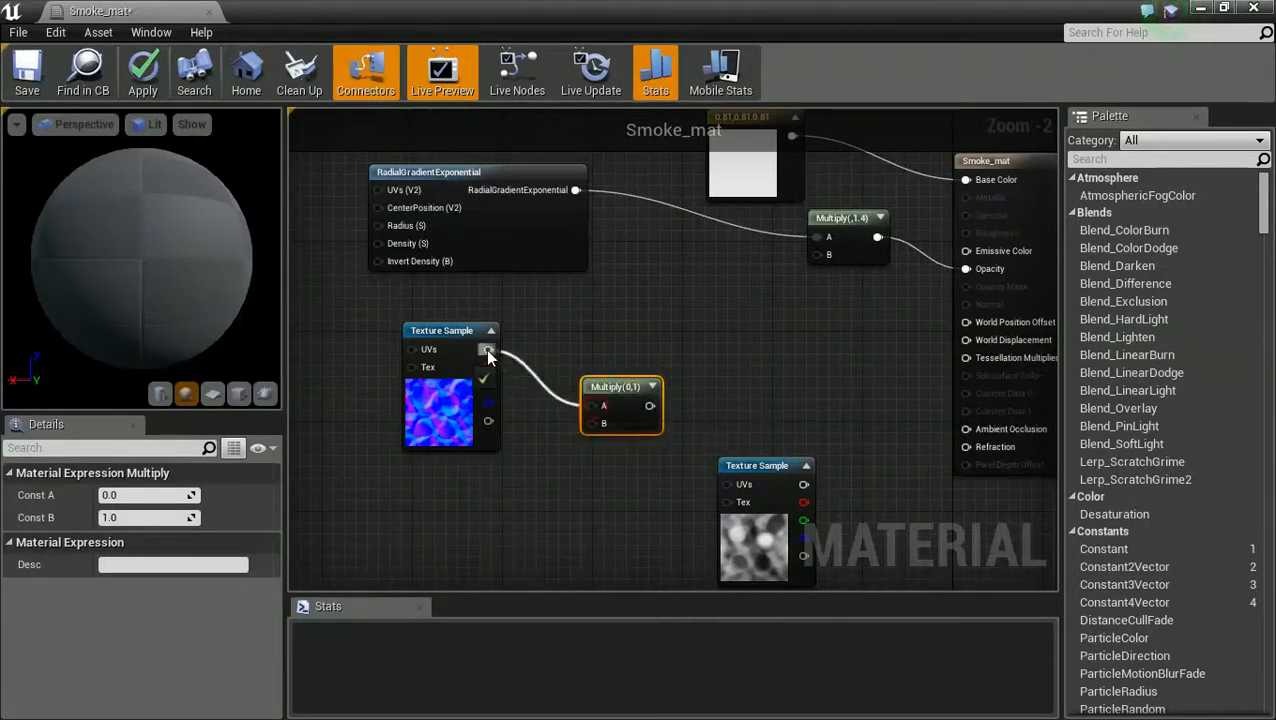
left_click(173, 517)
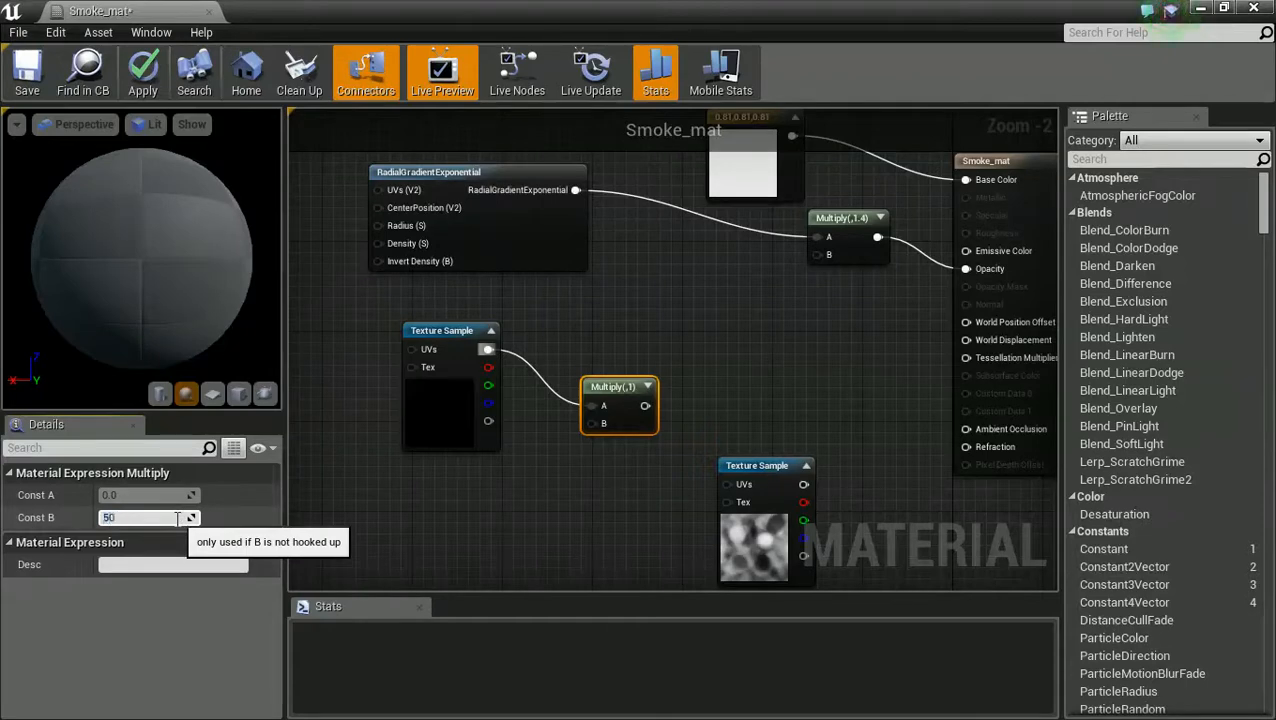
left_click(581, 475)
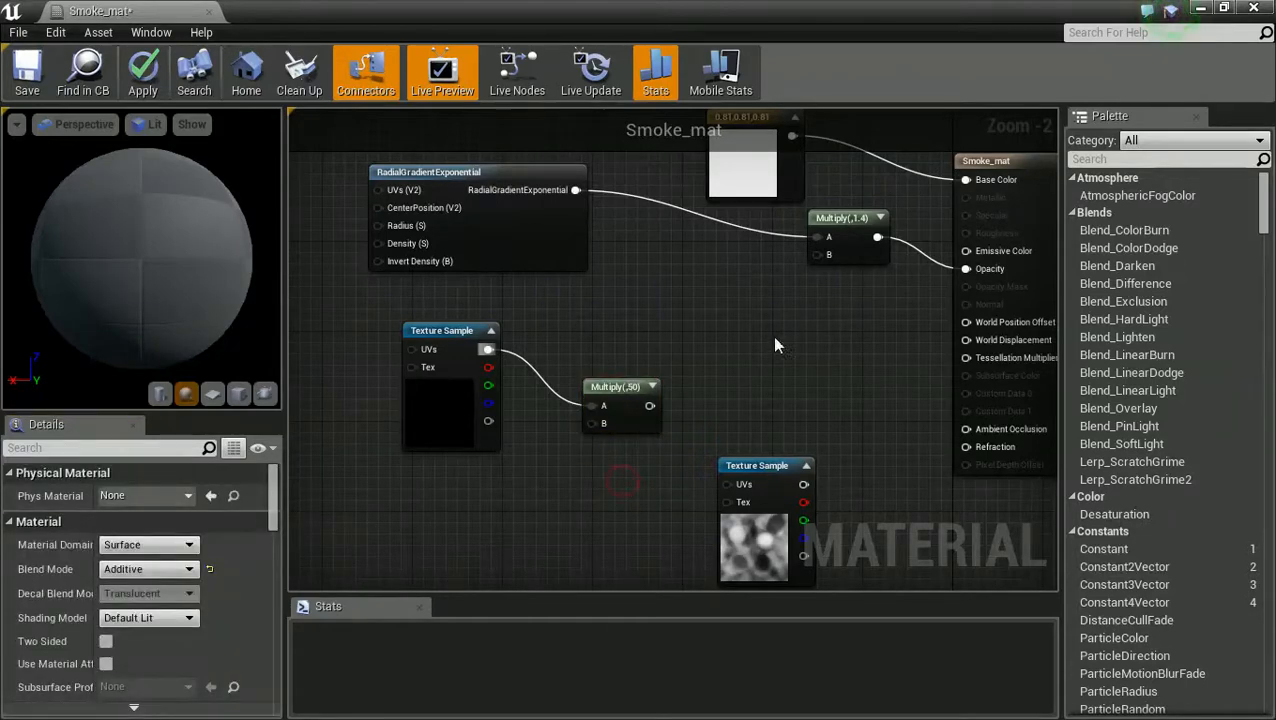
Add a third Multiply node nearer the material node, with a VertexNormalWS node below it
left_click(770, 367)
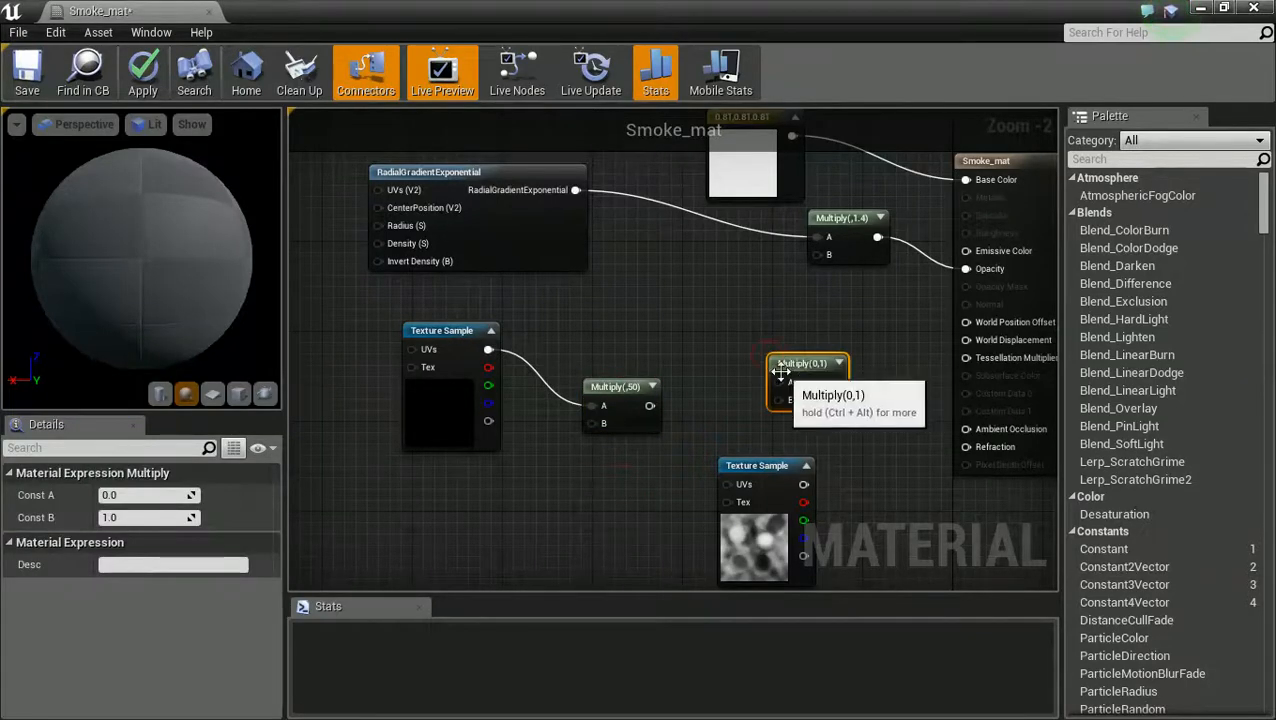
right_click(698, 408)
type("vertex")
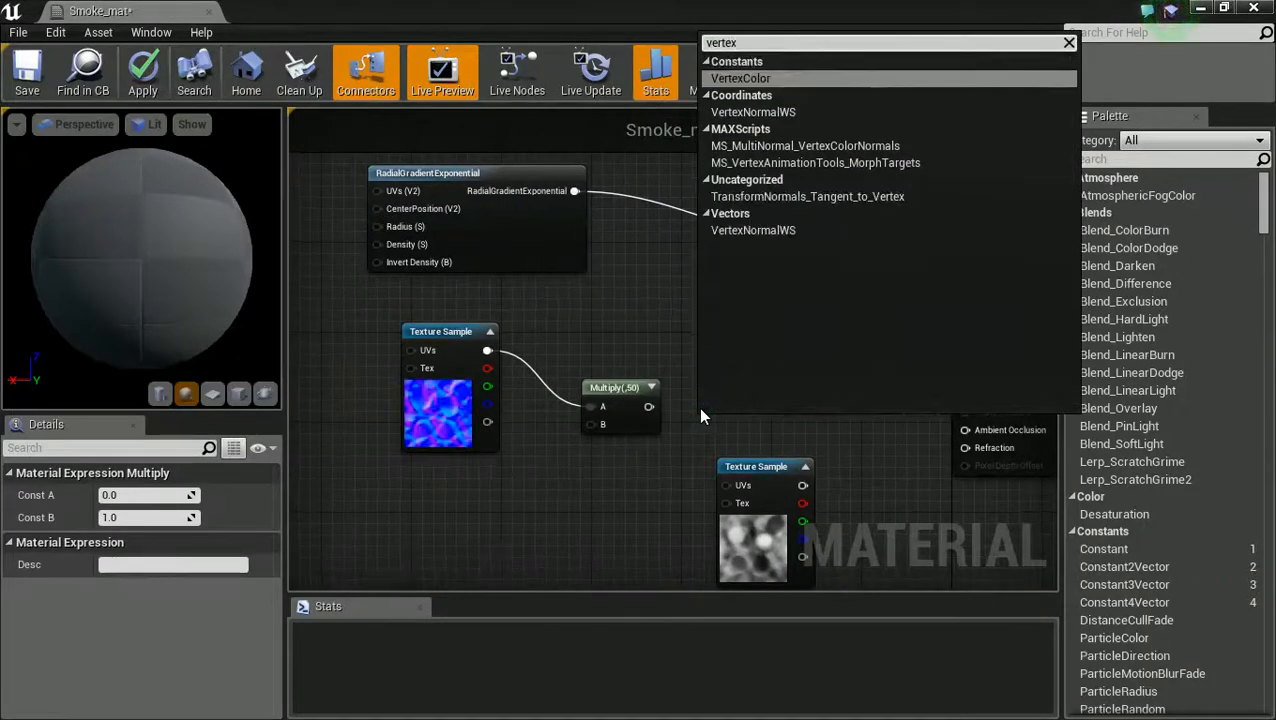
left_click(753, 230)
left_click_drag(812, 364, 817, 342)
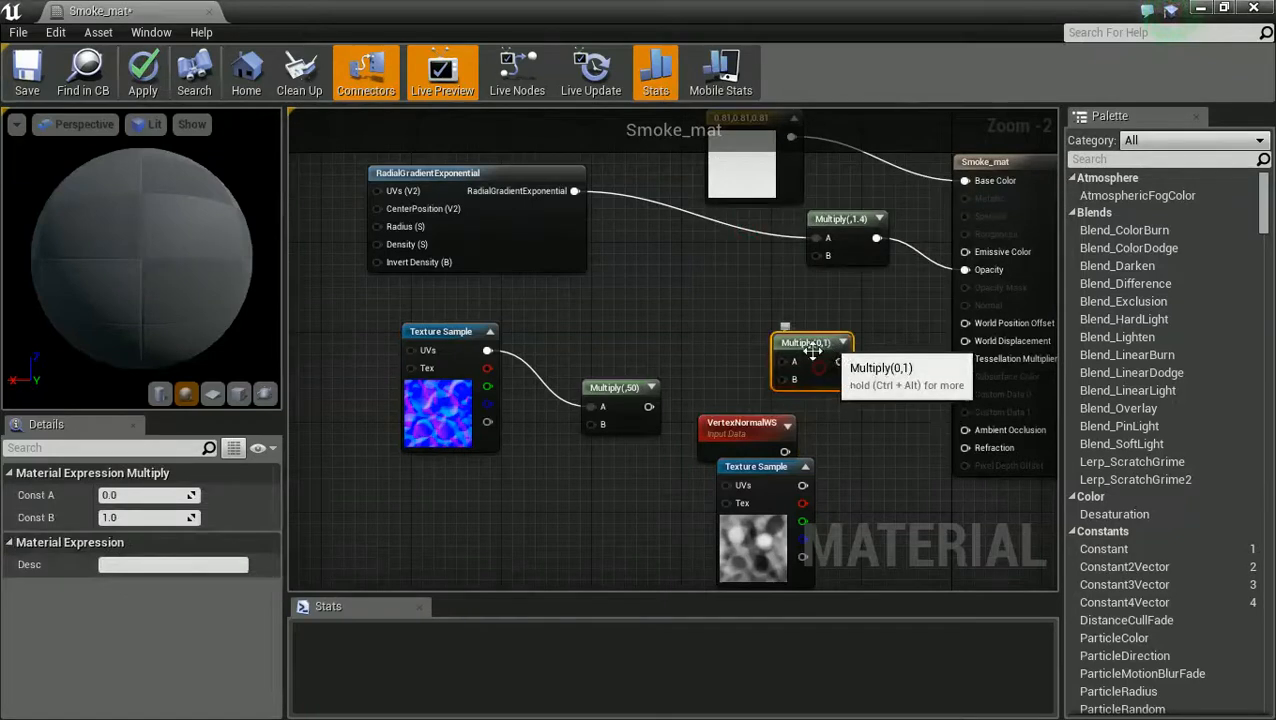
Feed Multiply(,50) and VertexNormalWS into the third Multiply's A and B, connect it to World Displacement, and space out the lower nodes
left_click_drag(609, 388, 620, 345)
left_click_drag(785, 454, 661, 363)
left_click_drag(820, 362, 964, 340)
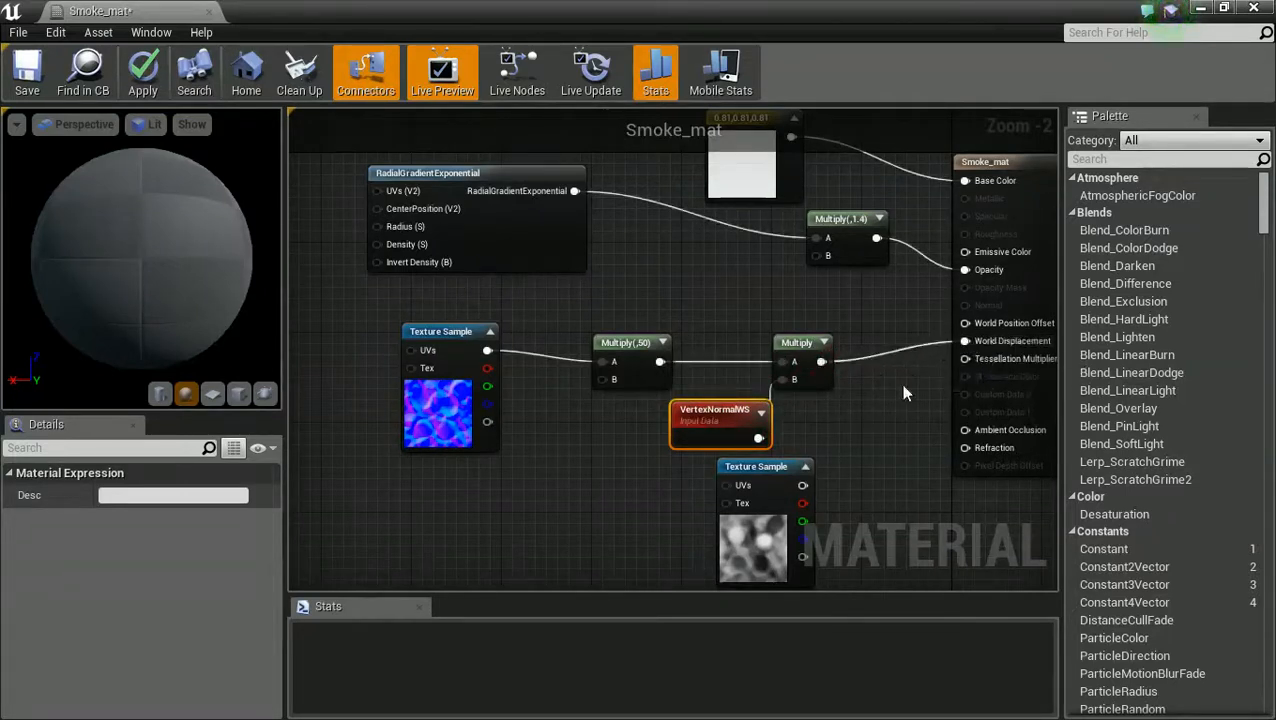
left_click_drag(713, 411, 591, 411)
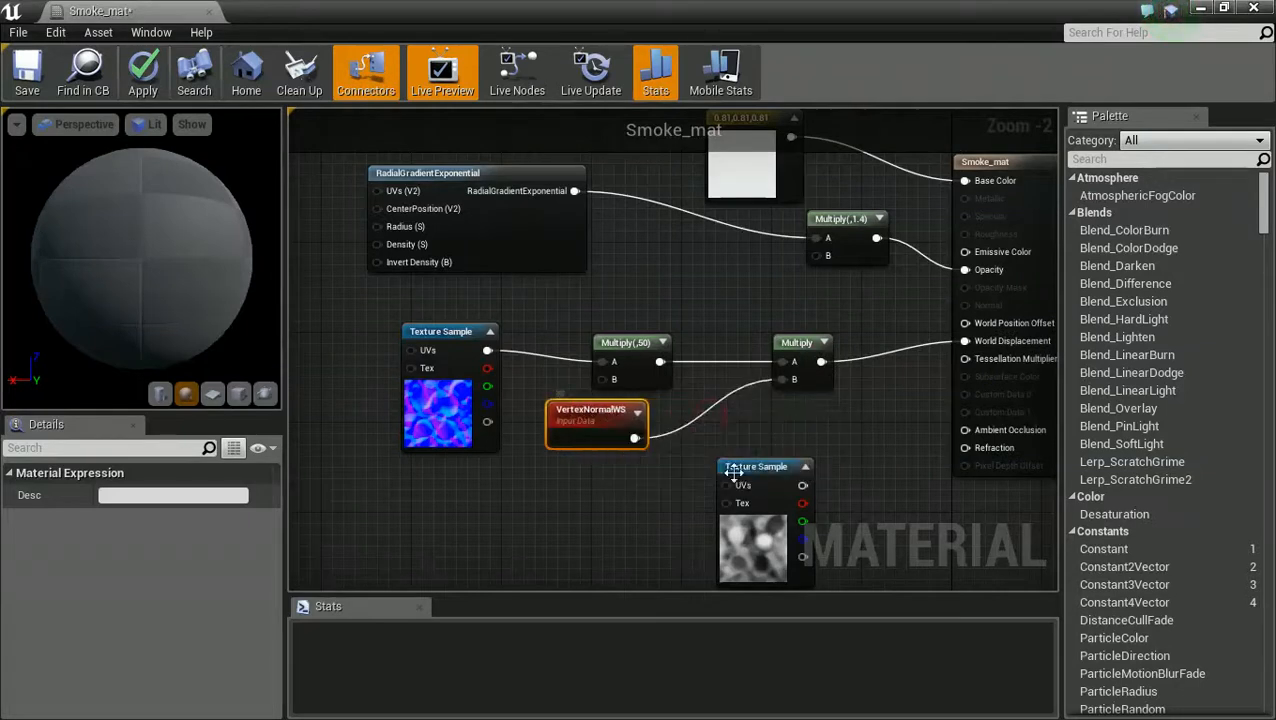
left_click_drag(754, 477, 674, 510)
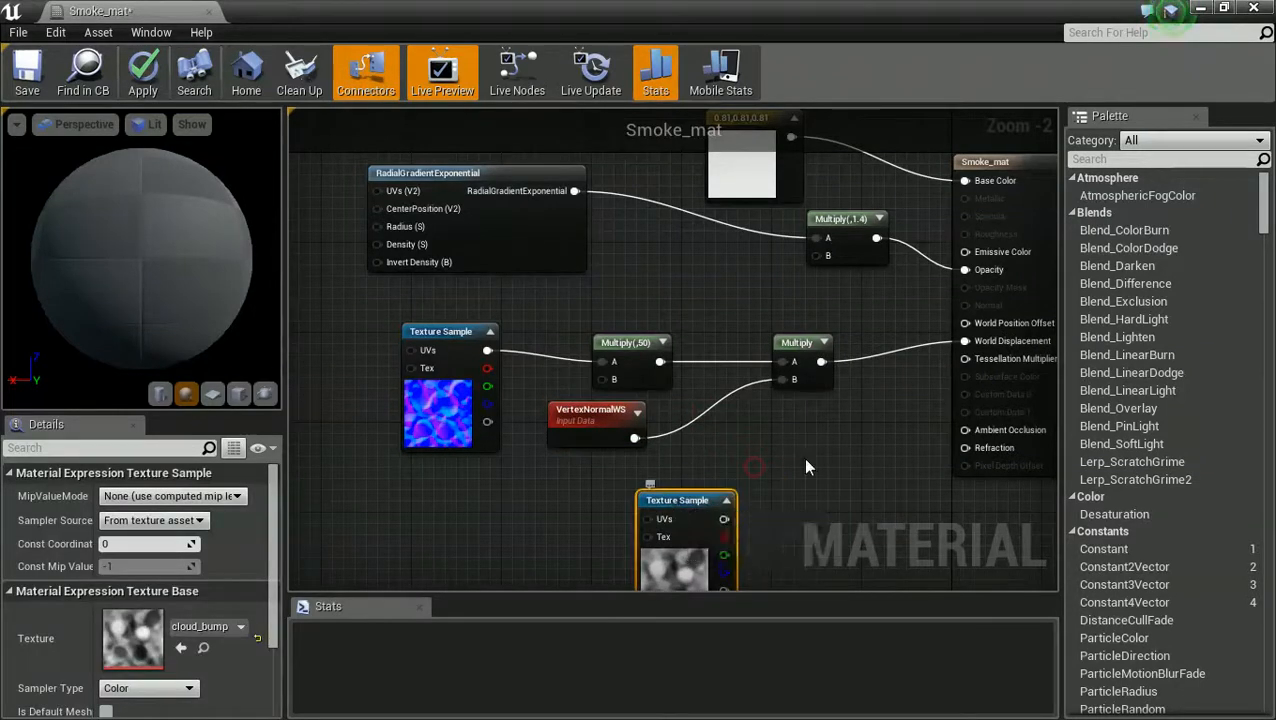
Add a Constant node with value 10 and connect it to the material's Tessellation Multiplier
right_click(884, 401)
left_click(879, 398)
left_click(876, 399)
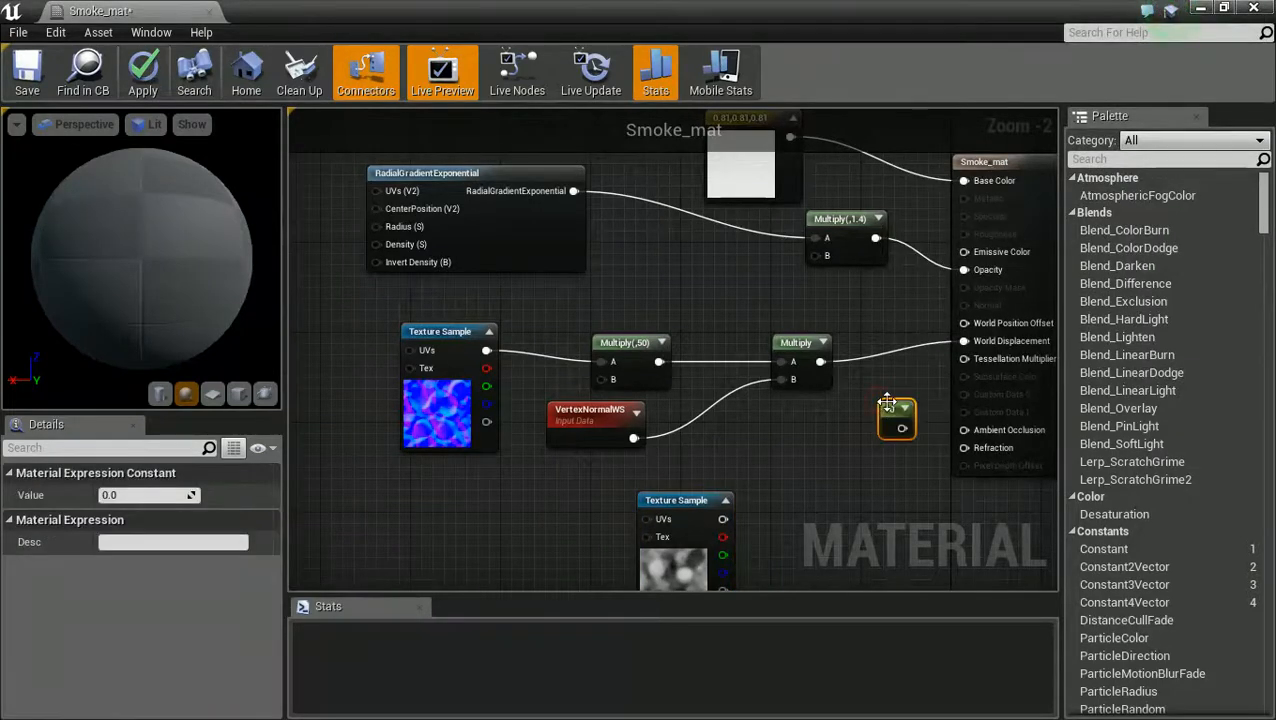
left_click(166, 496)
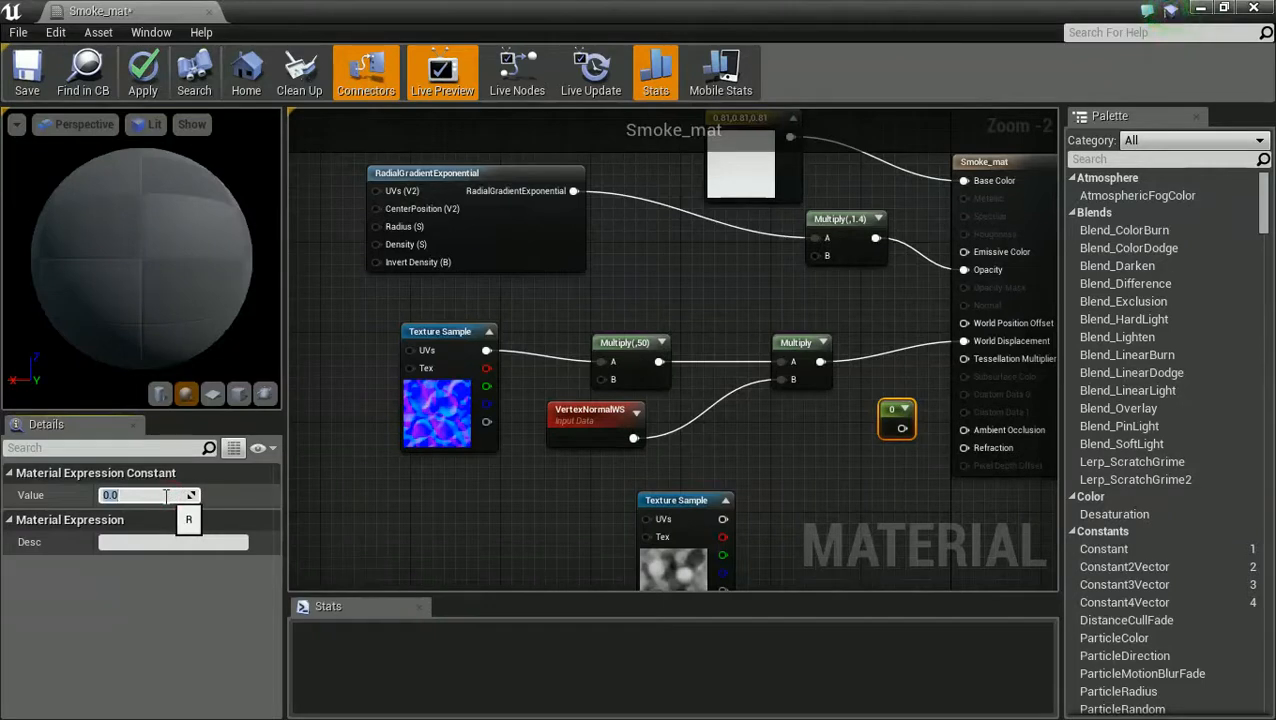
key("Return")
left_click_drag(891, 406, 964, 358)
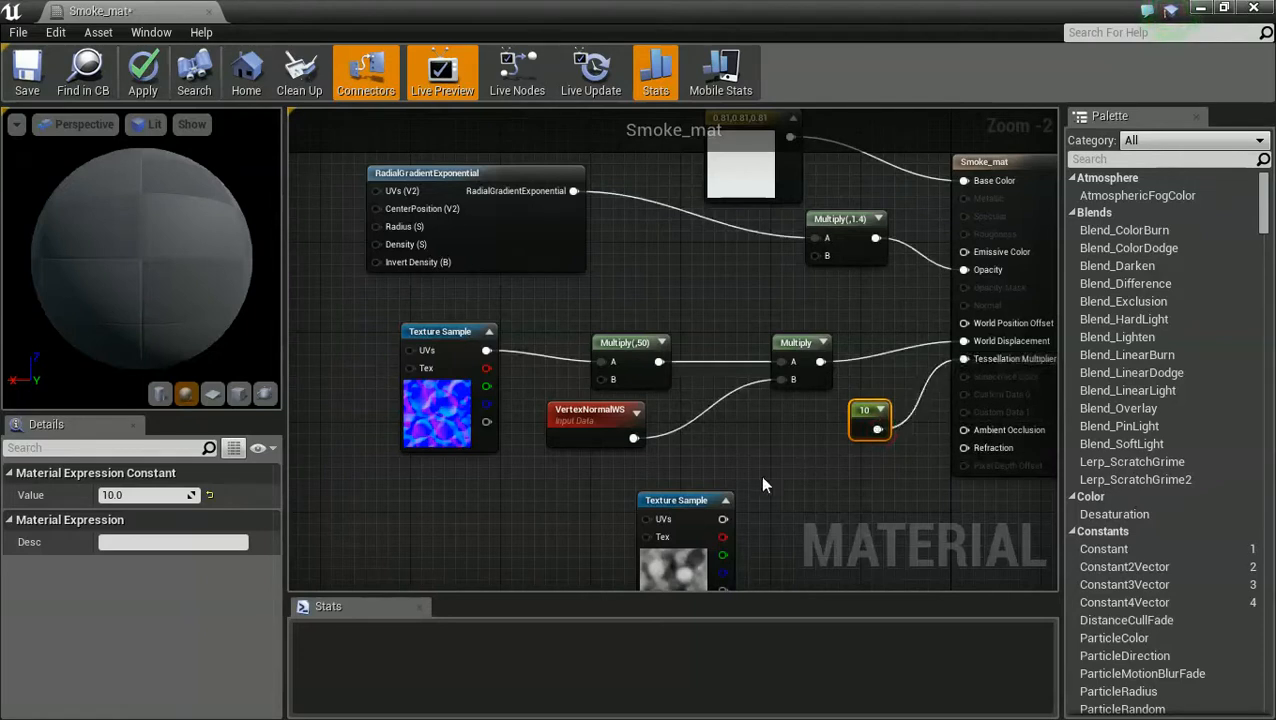
Connect the cloud_bump texture sample's main output to Ambient Occlusion and save the material
right_click_drag(763, 476, 774, 456)
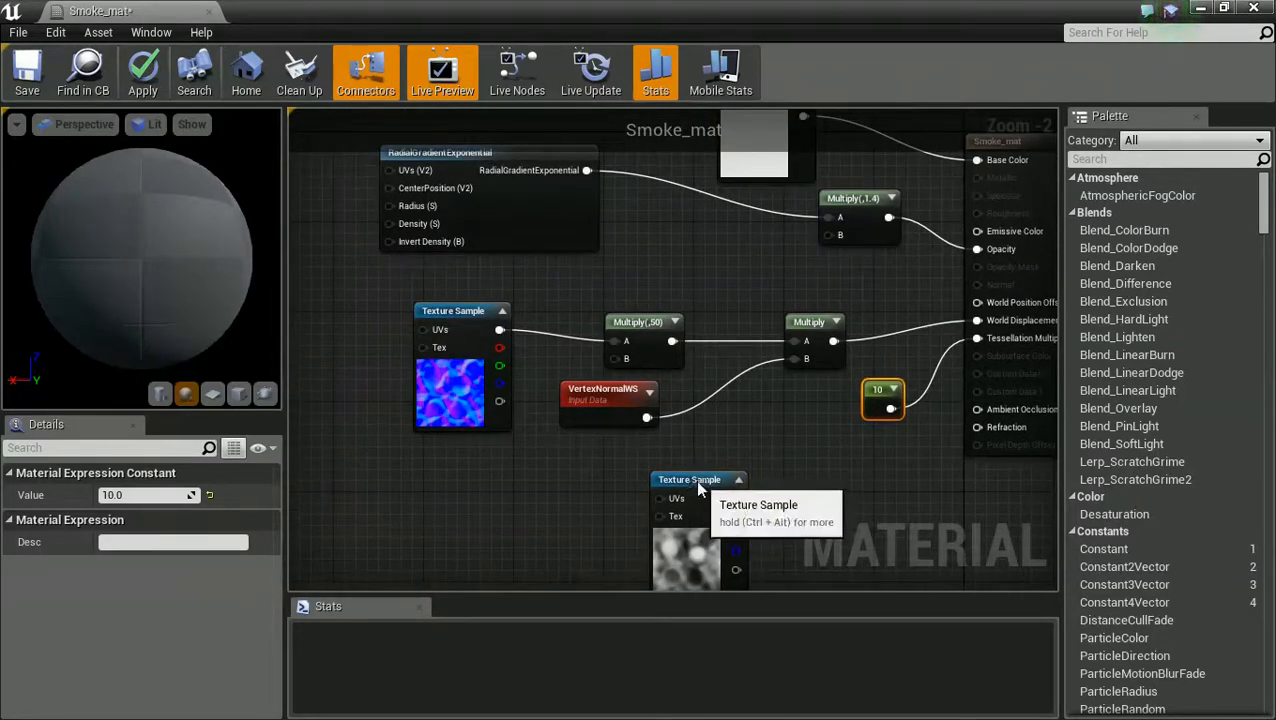
left_click_drag(695, 479, 673, 499)
left_click_drag(710, 521, 913, 456)
left_click_drag(990, 418, 977, 409)
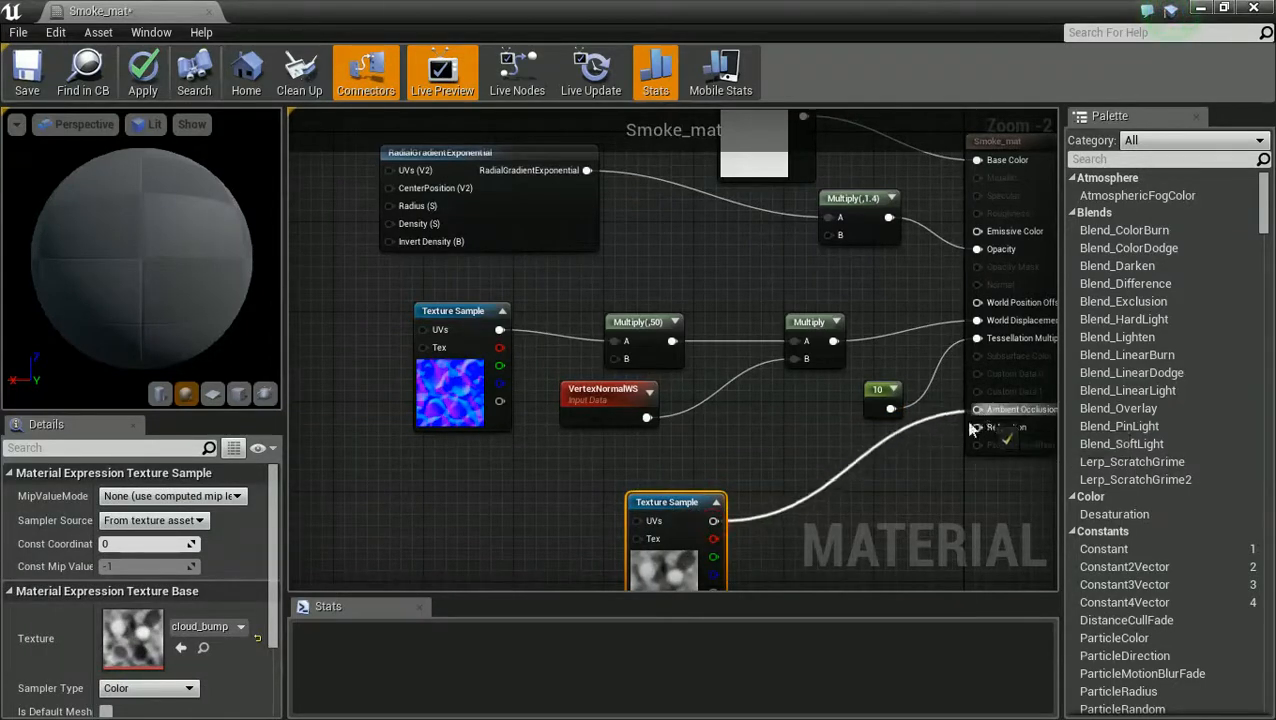
right_click_drag(557, 536, 594, 542)
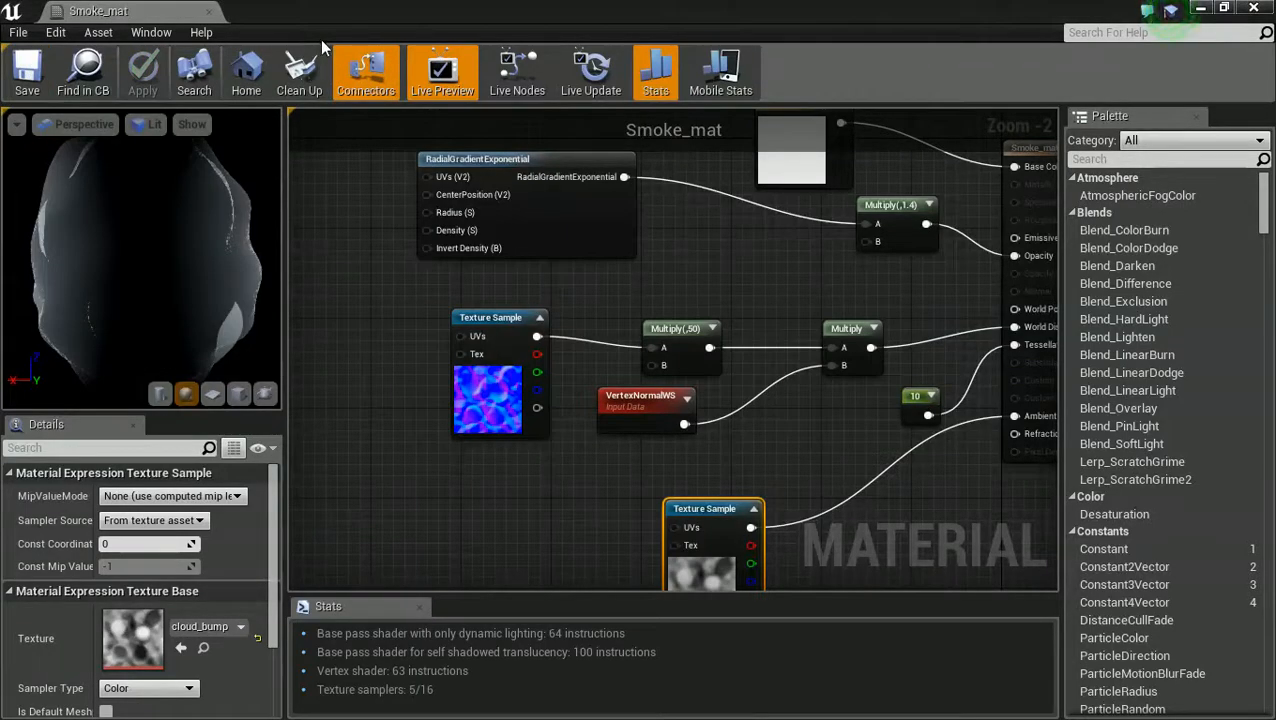
In the level, place a sphere scaled to 2.75, raise it to a height of 440, and assign Smoke_mat to it
left_click(1200, 8)
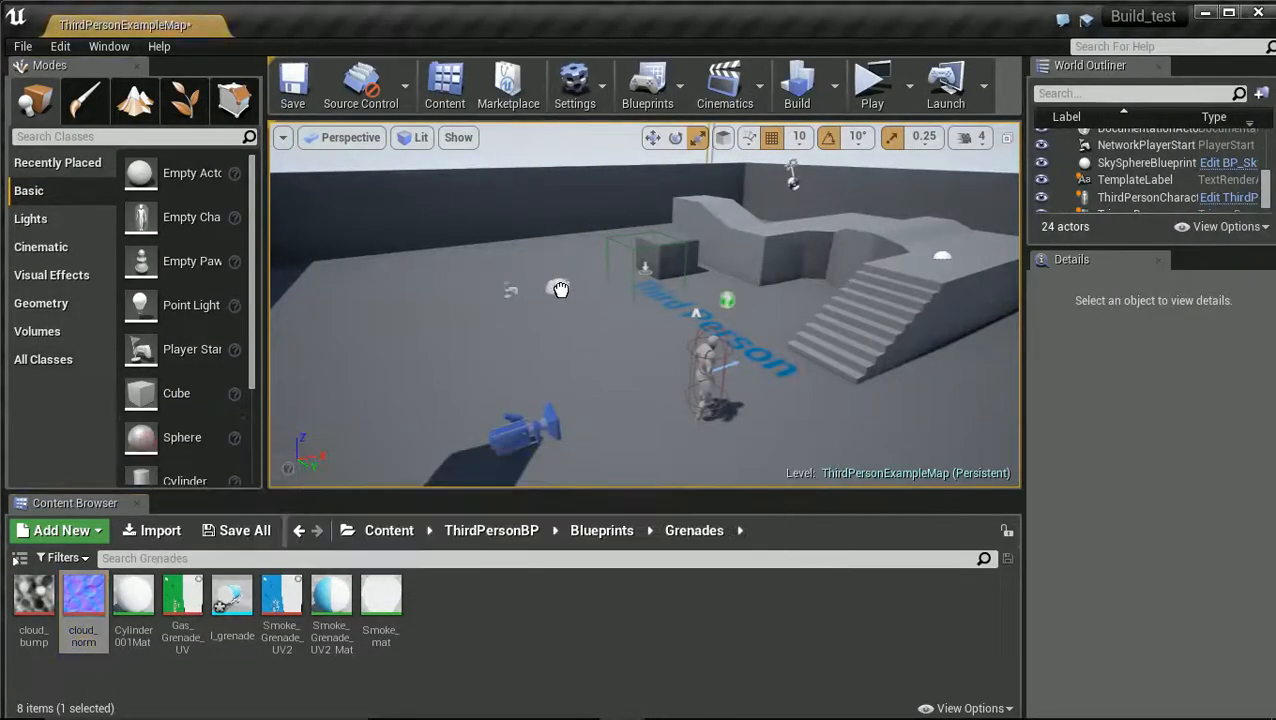
left_click(486, 341)
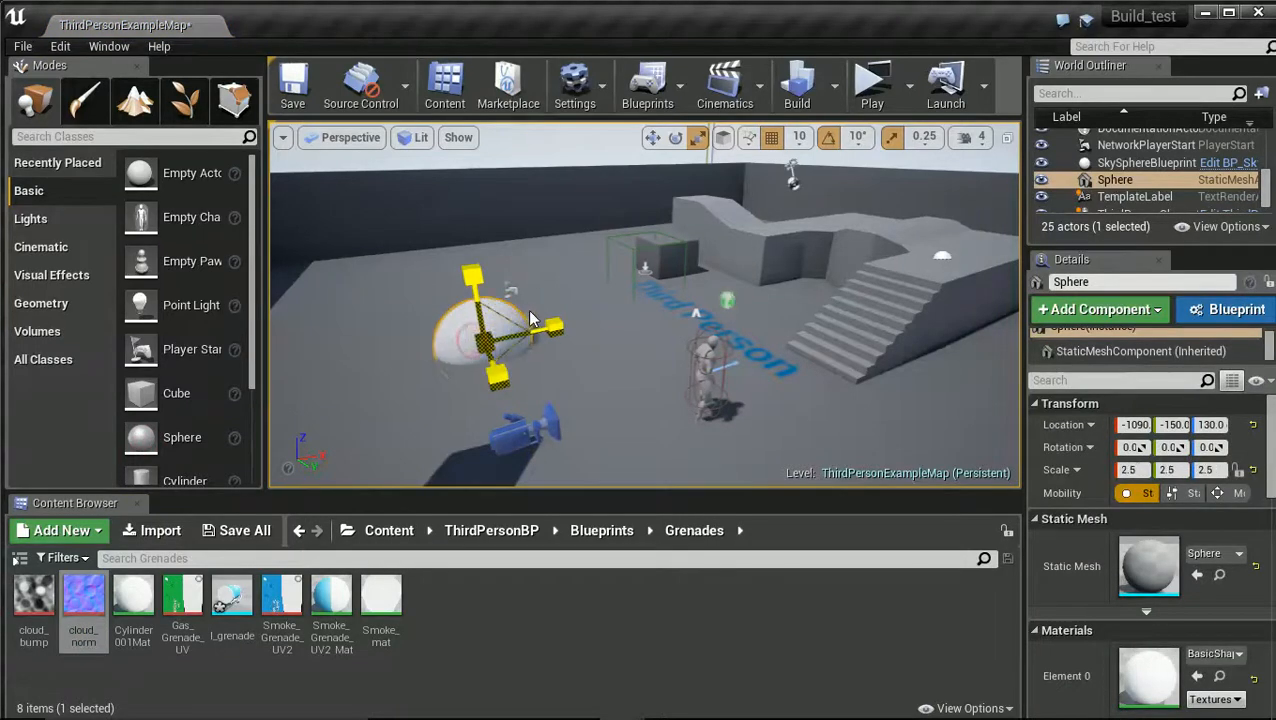
left_click_drag(478, 303, 466, 195)
left_click_drag(381, 598, 436, 284)
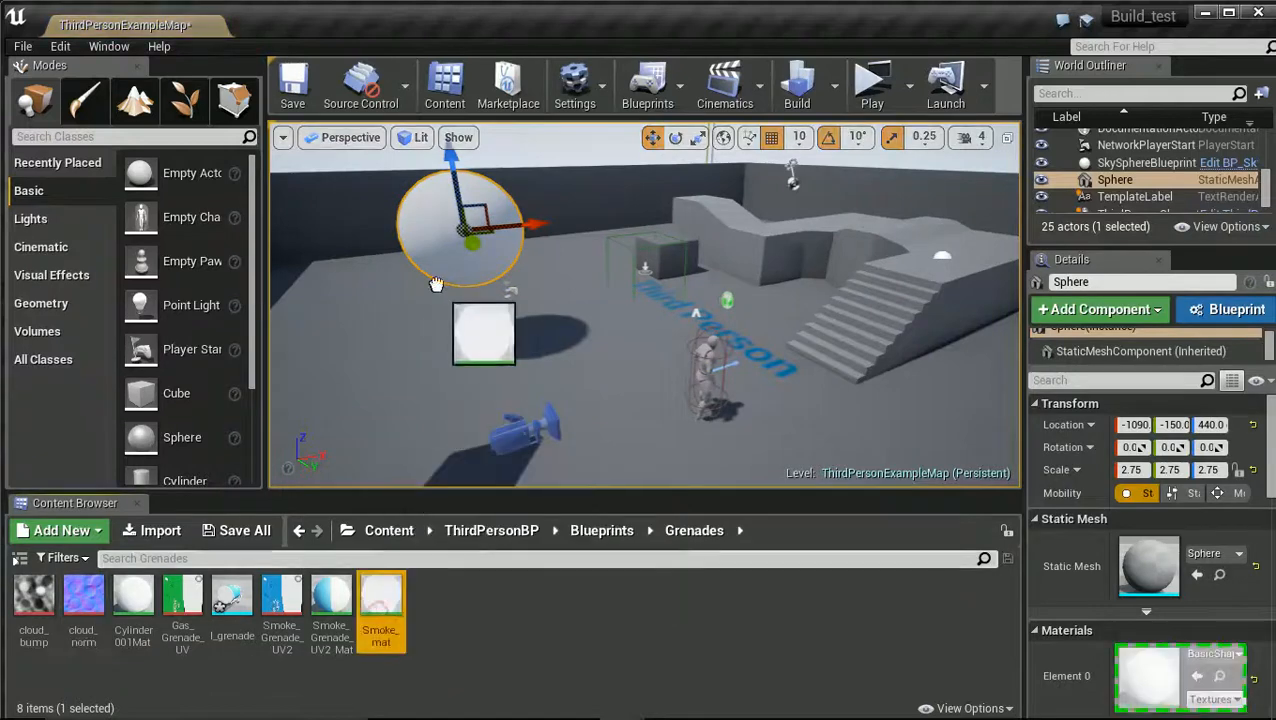
left_click_drag(438, 229, 438, 230)
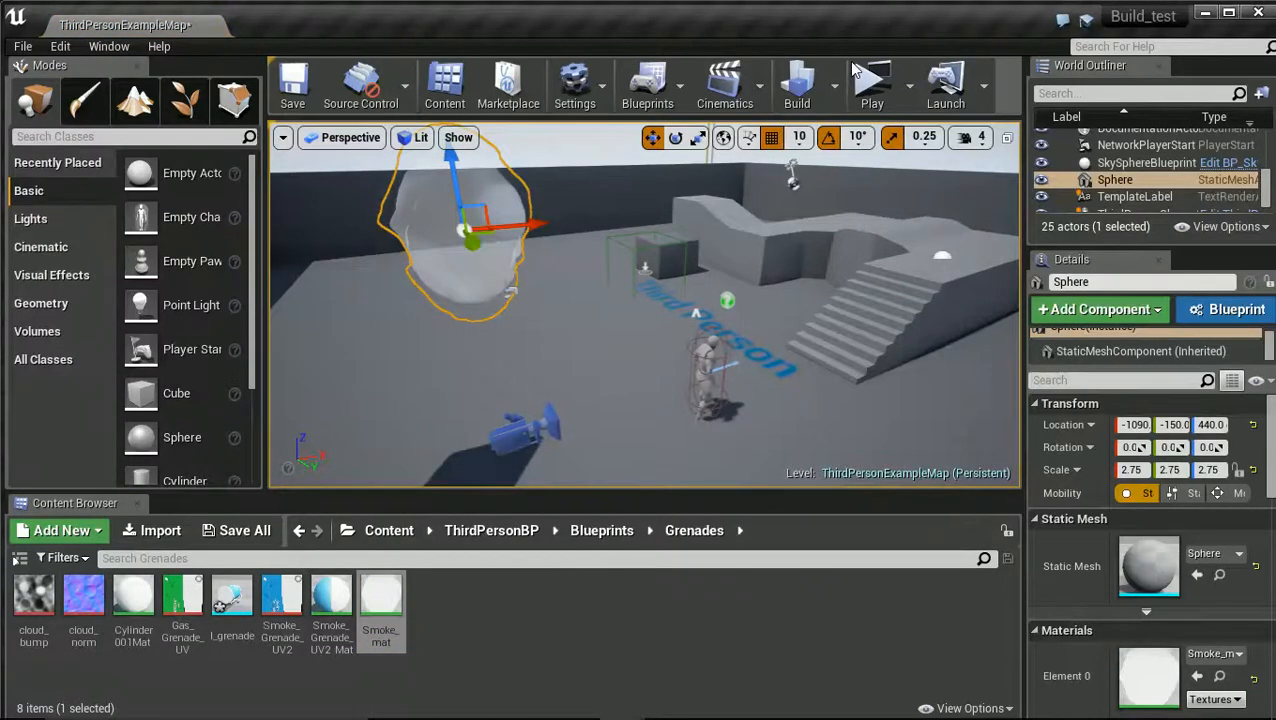
Play the level and run around beneath the smoke sphere to examine its material from several angles, then end the preview
left_click(871, 88)
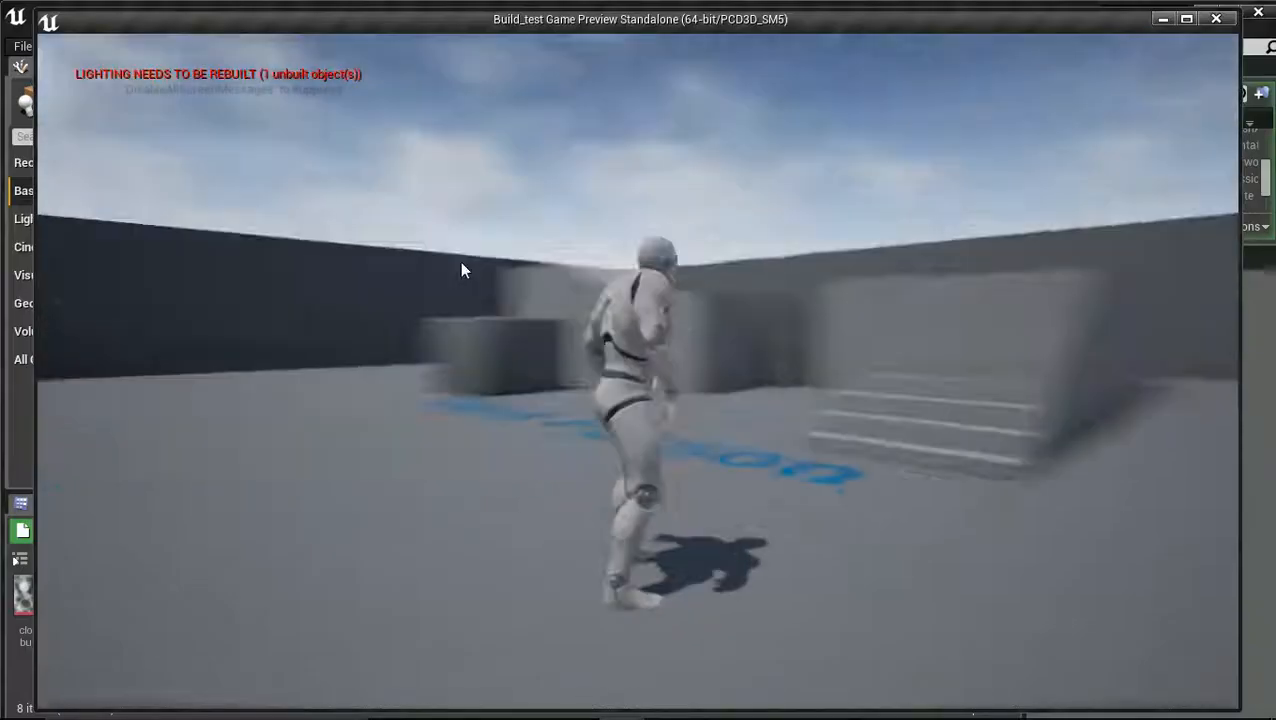
key("w")
key("a")
key("w")
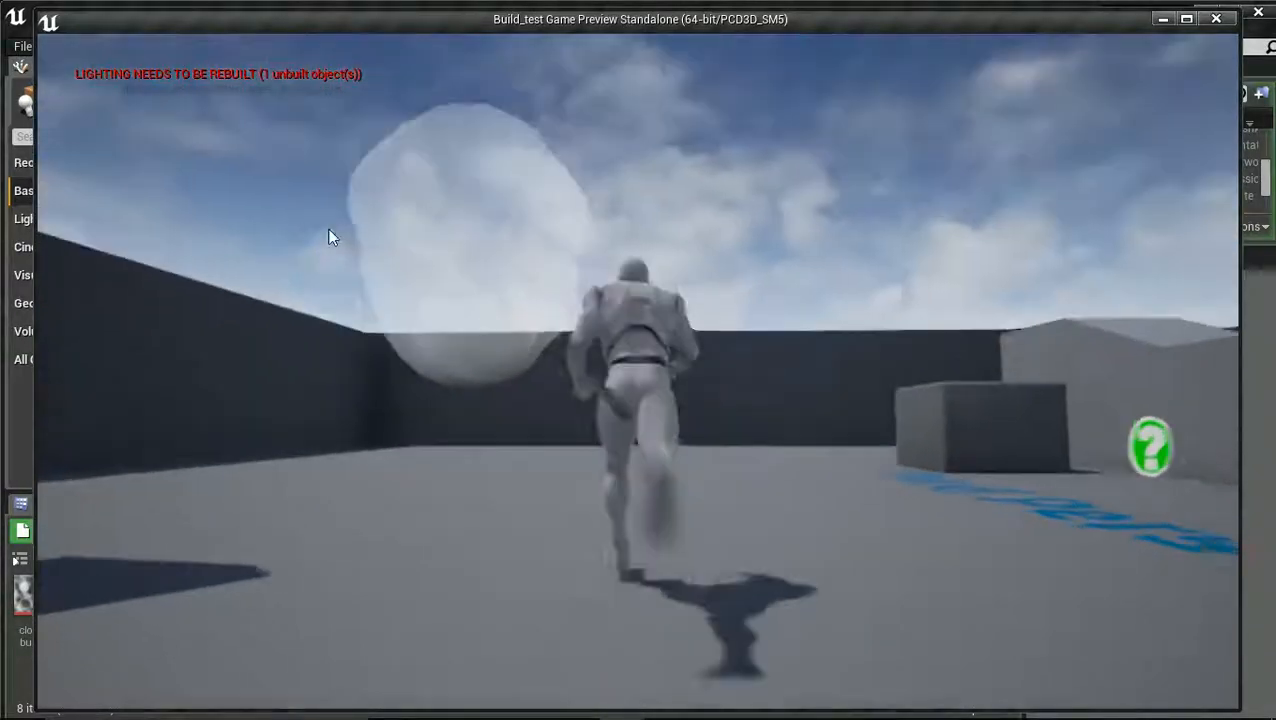
key("a")
key("w")
key("d")
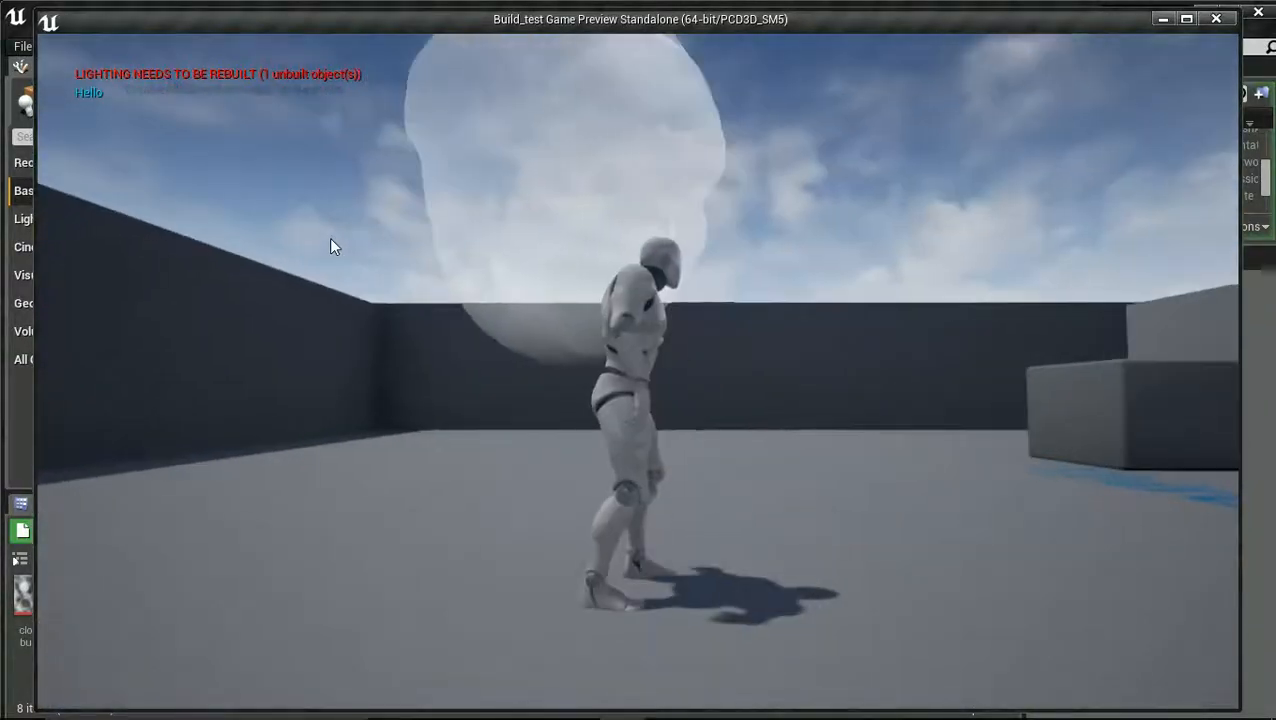
key("d")
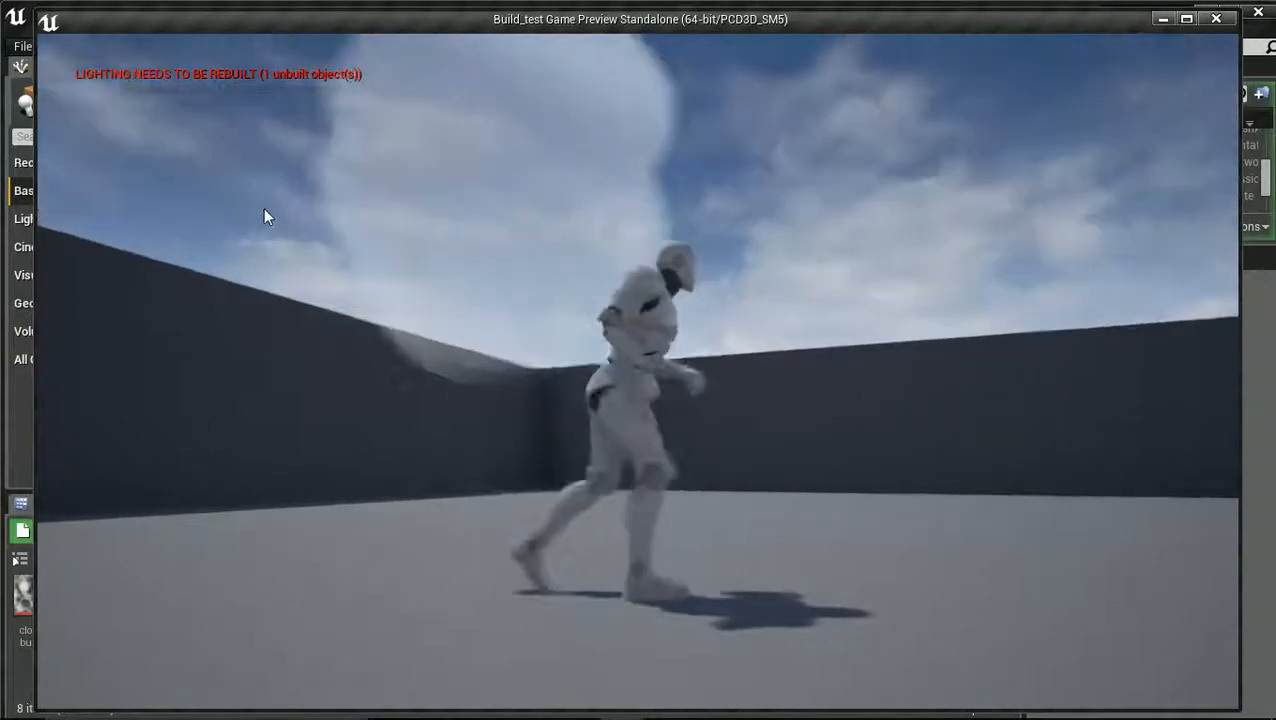
key("a")
key("s")
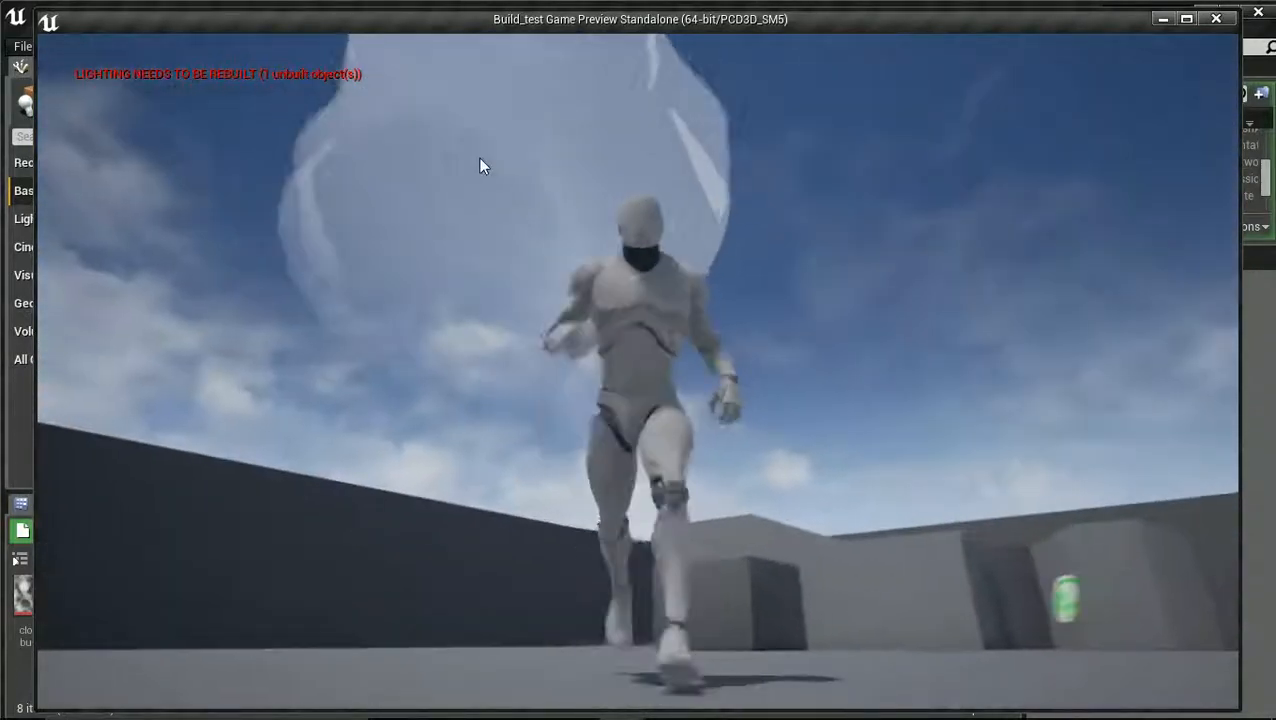
key("a")
key("w")
key("d")
key("d")
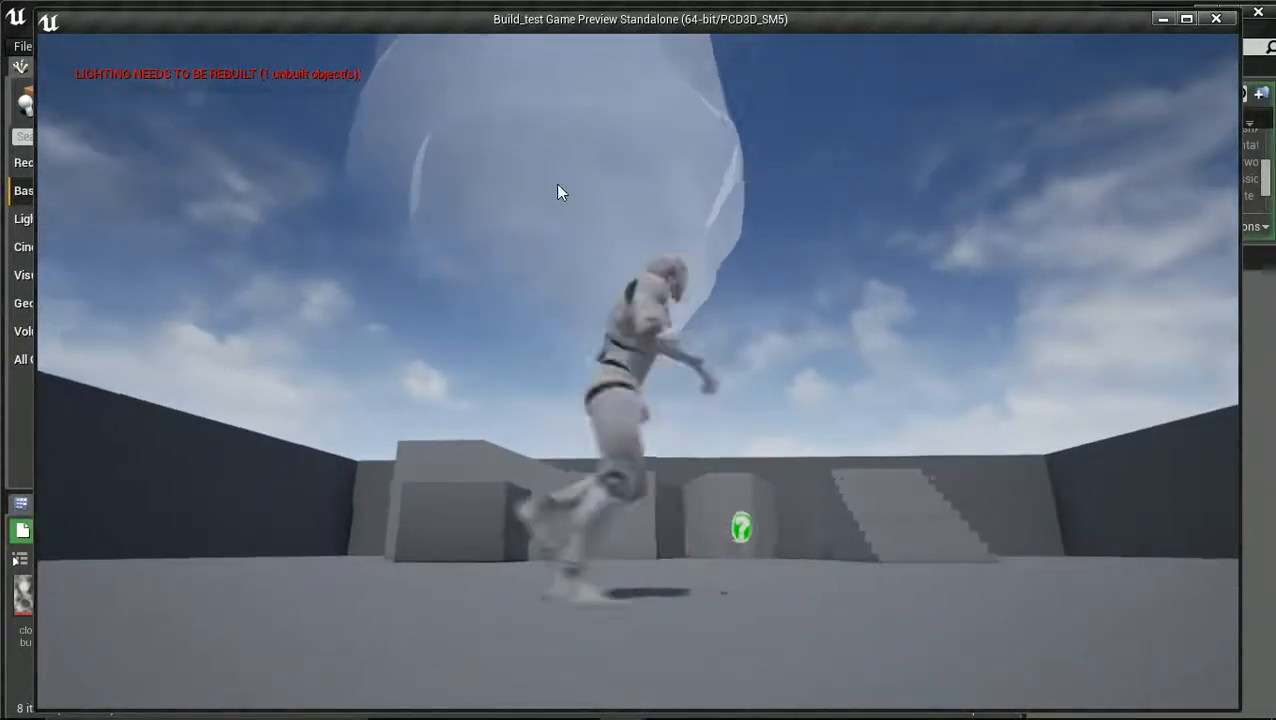
key("w")
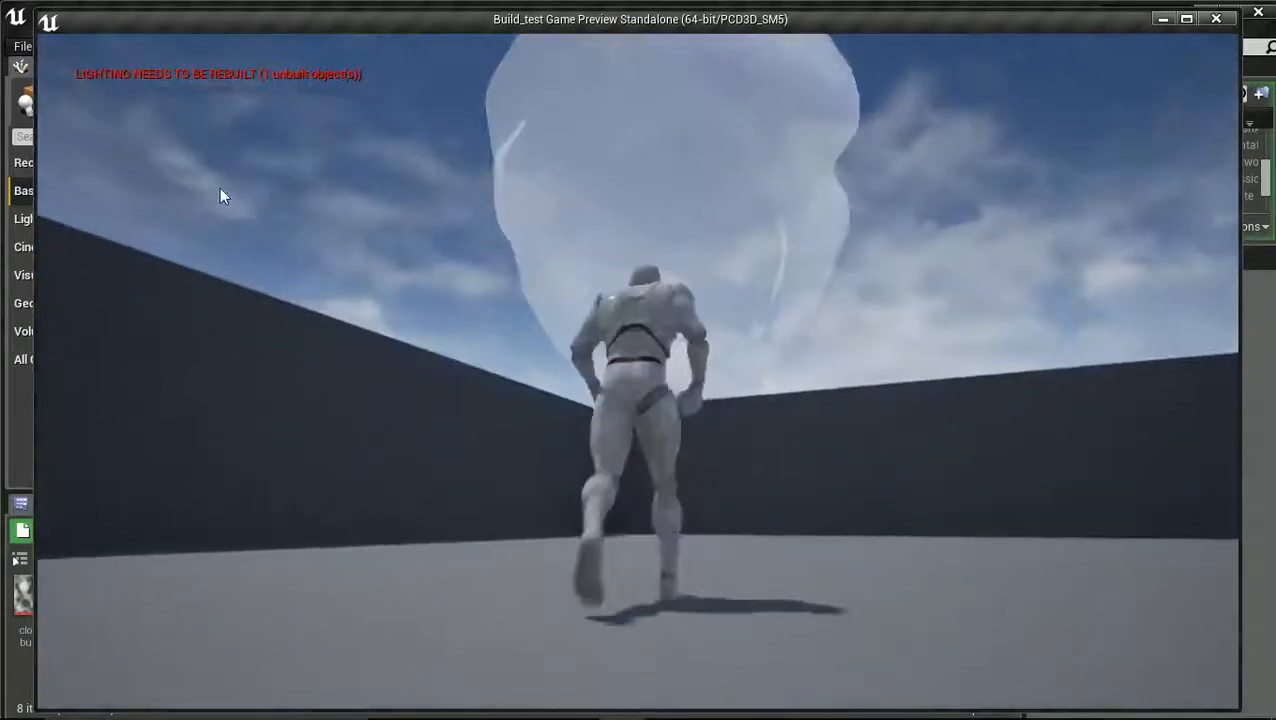
key("d")
key("w")
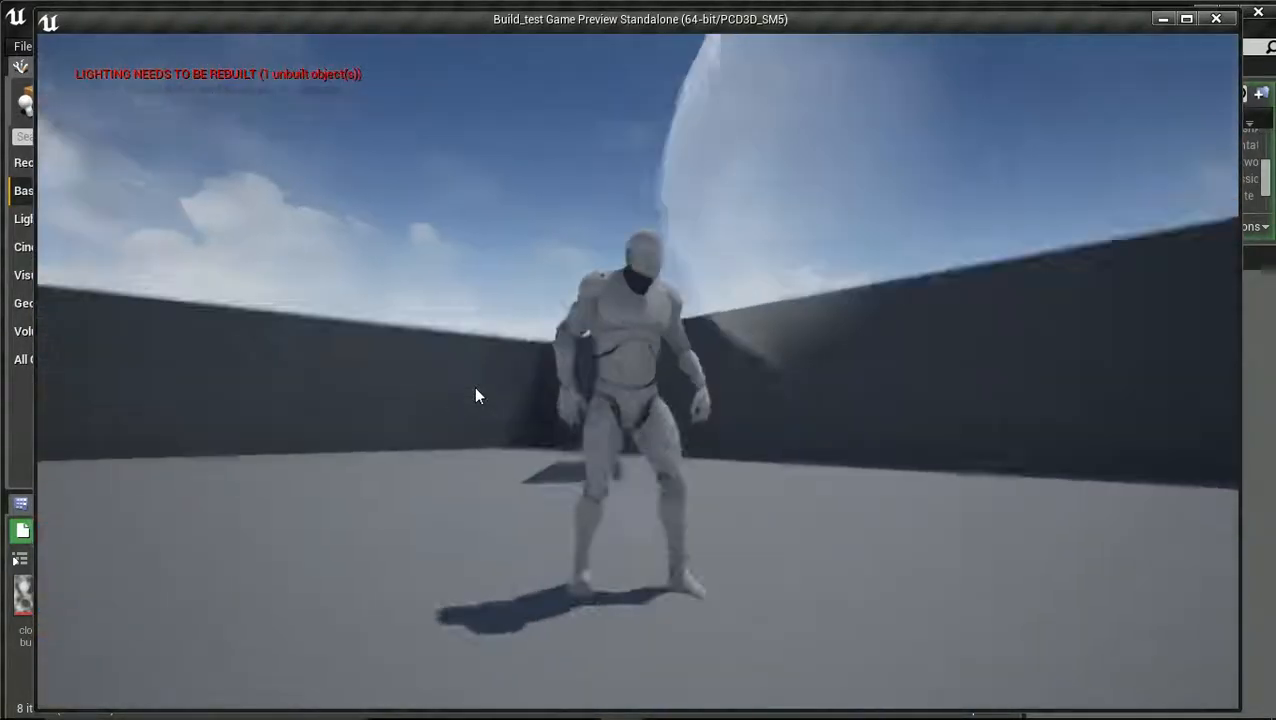
key("d")
key("s")
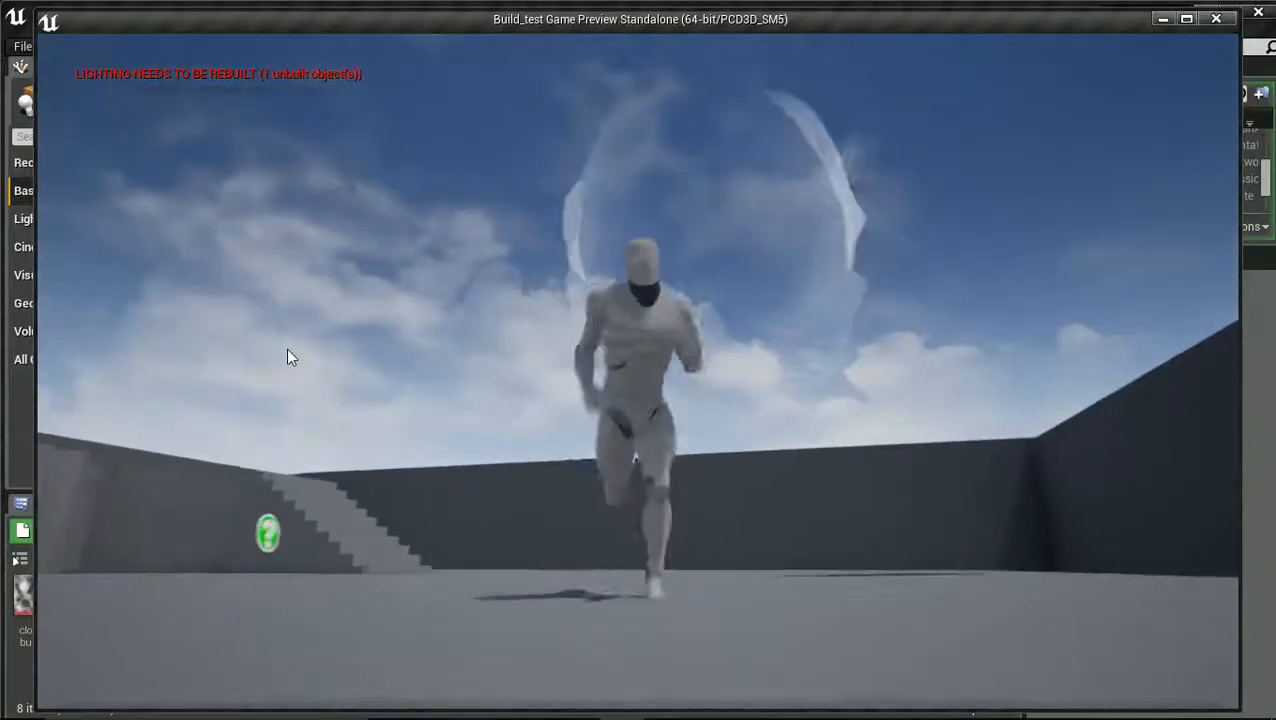
key("d")
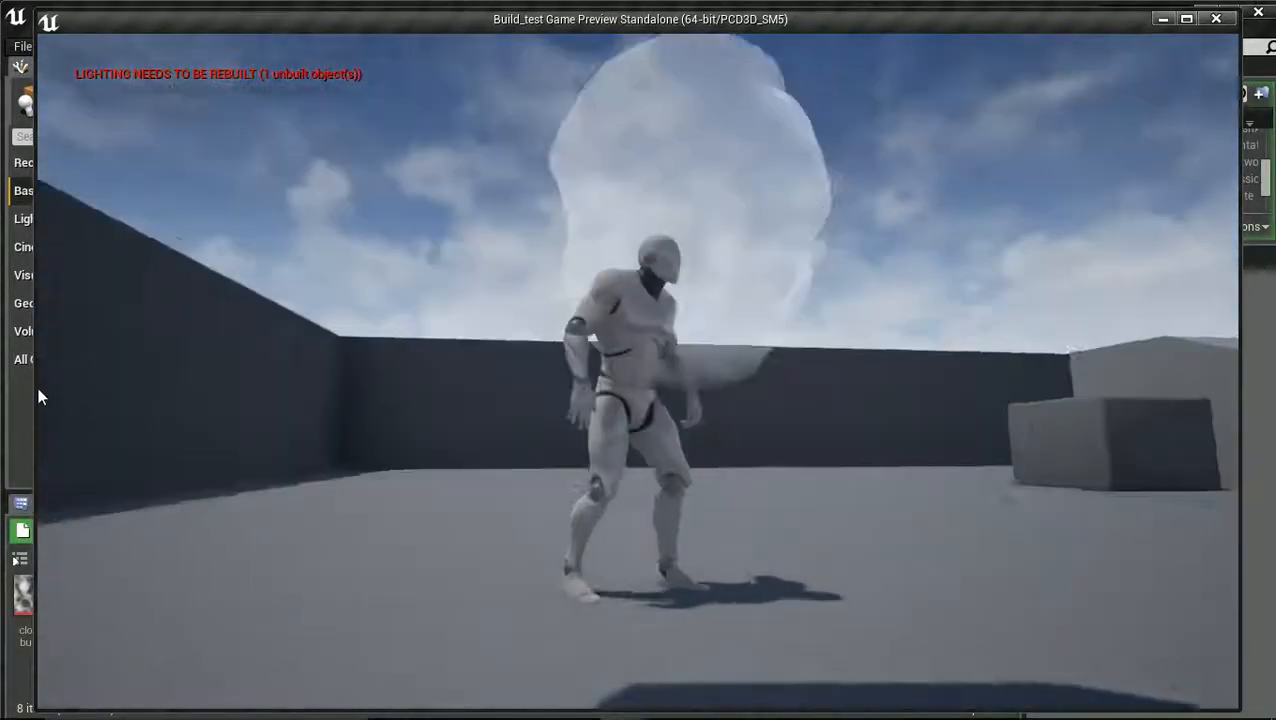
key("s")
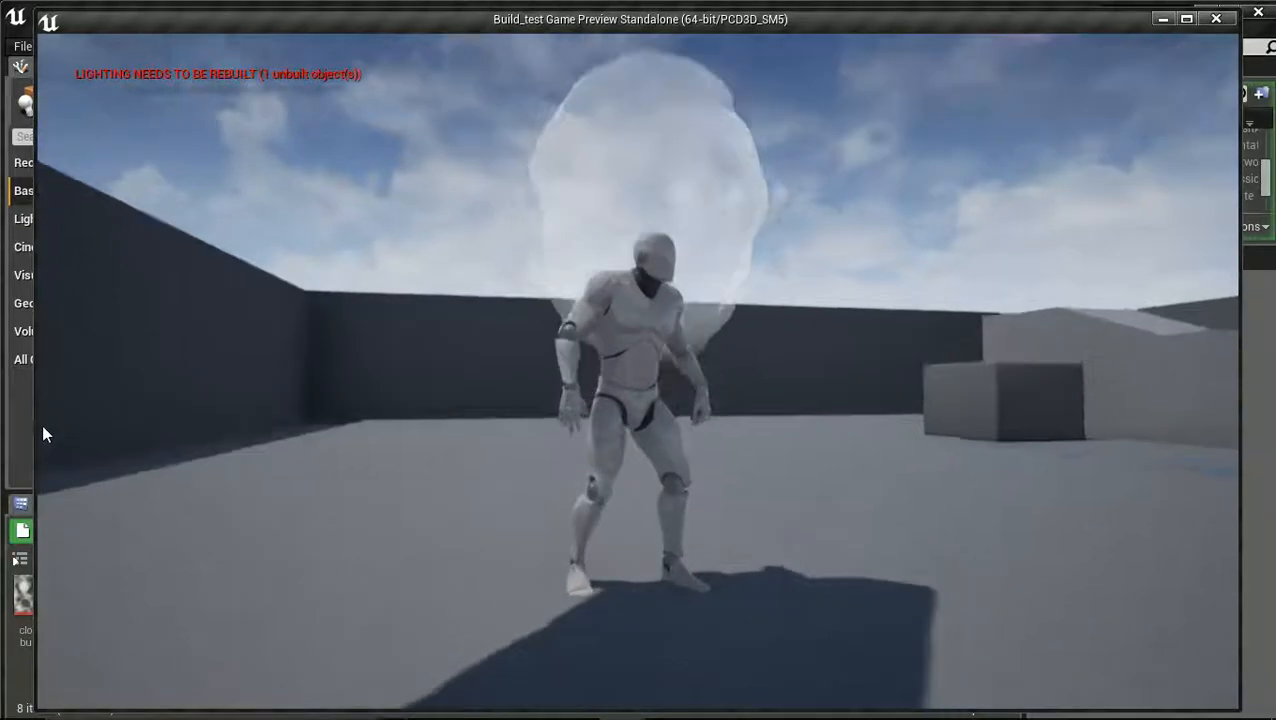
key("Escape")
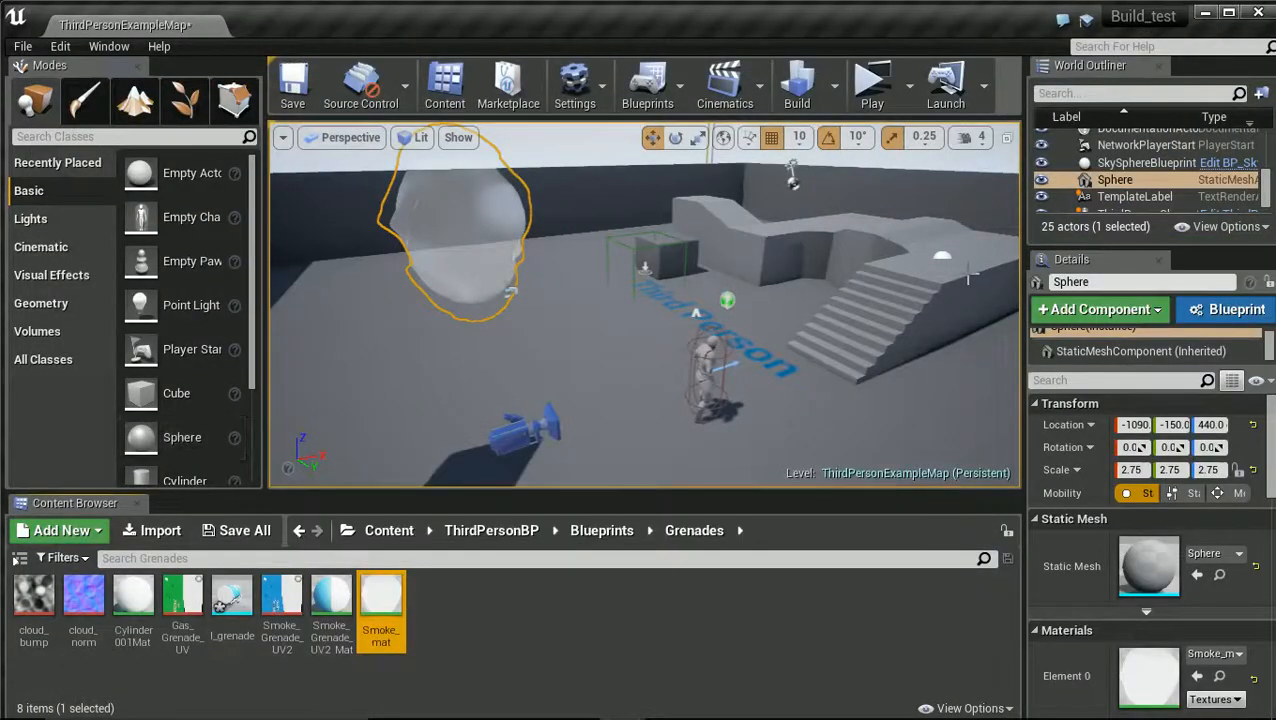
Reopen the Smoke_mat graph and add a Panner node beside the cloud_norm texture sample
left_click_drag(1258, 715, 512, 140)
double_click(512, 140)
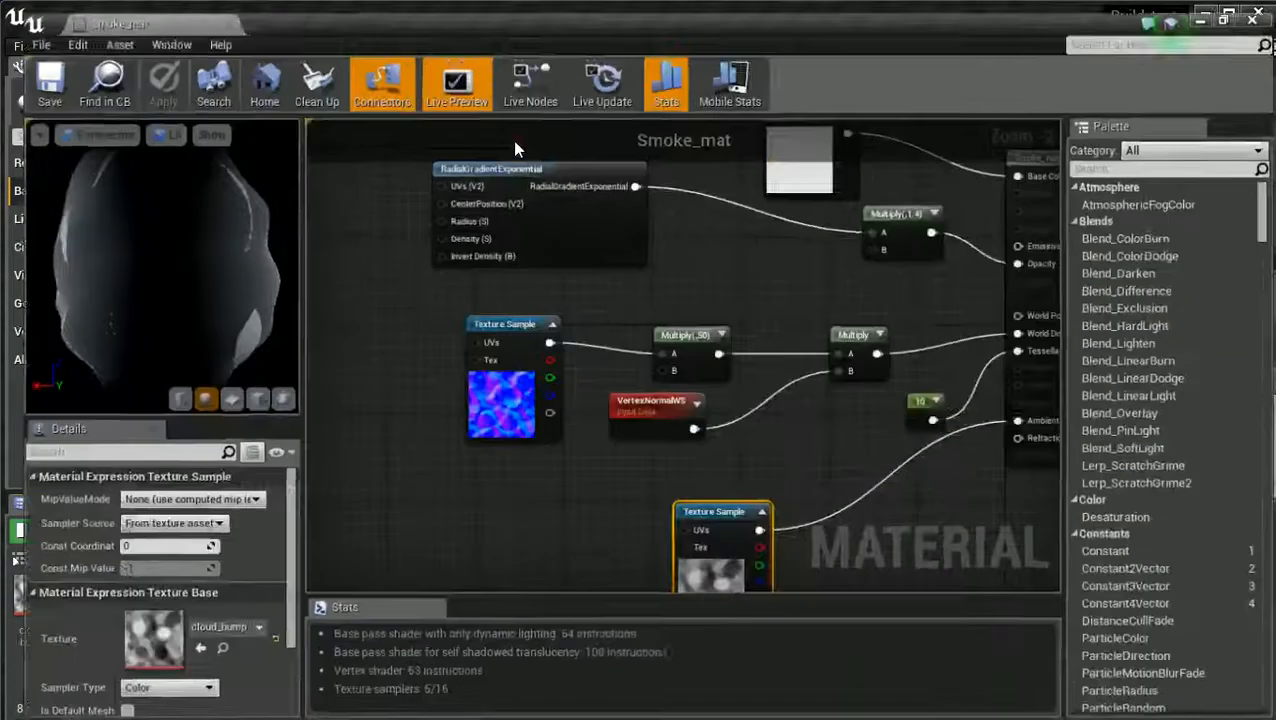
right_click_drag(417, 382, 578, 377)
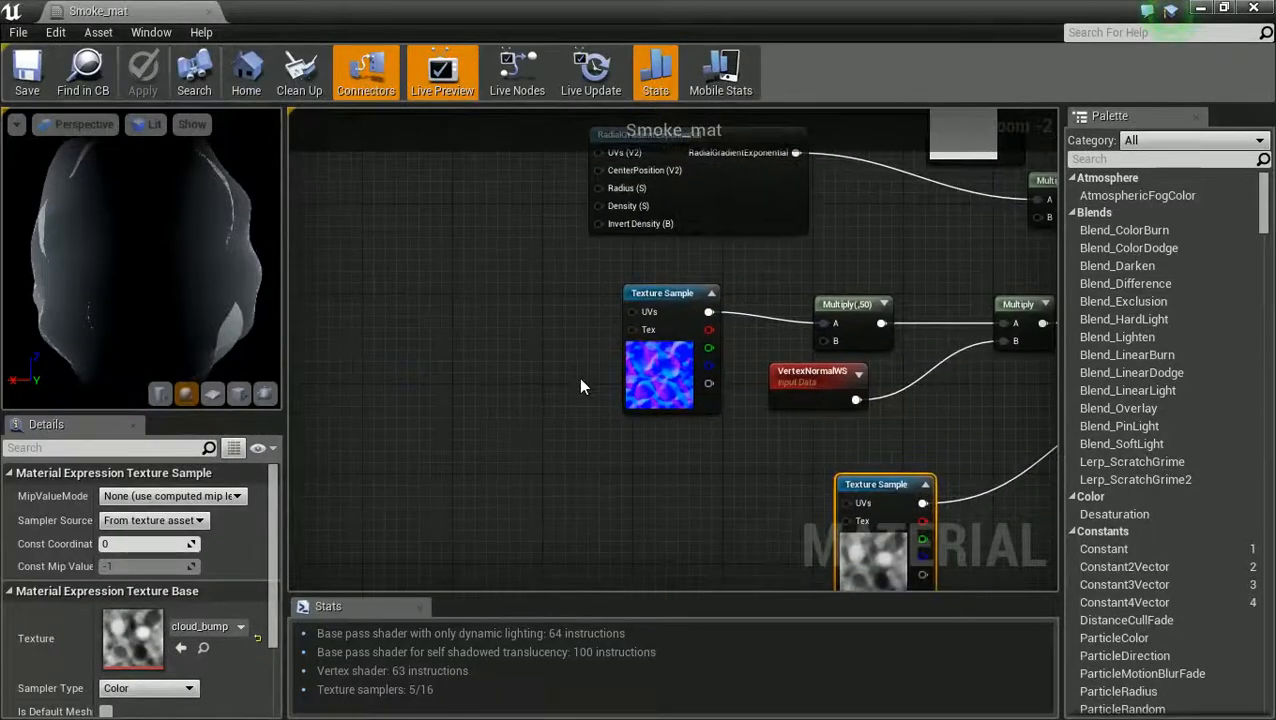
right_click(572, 376)
type("pann")
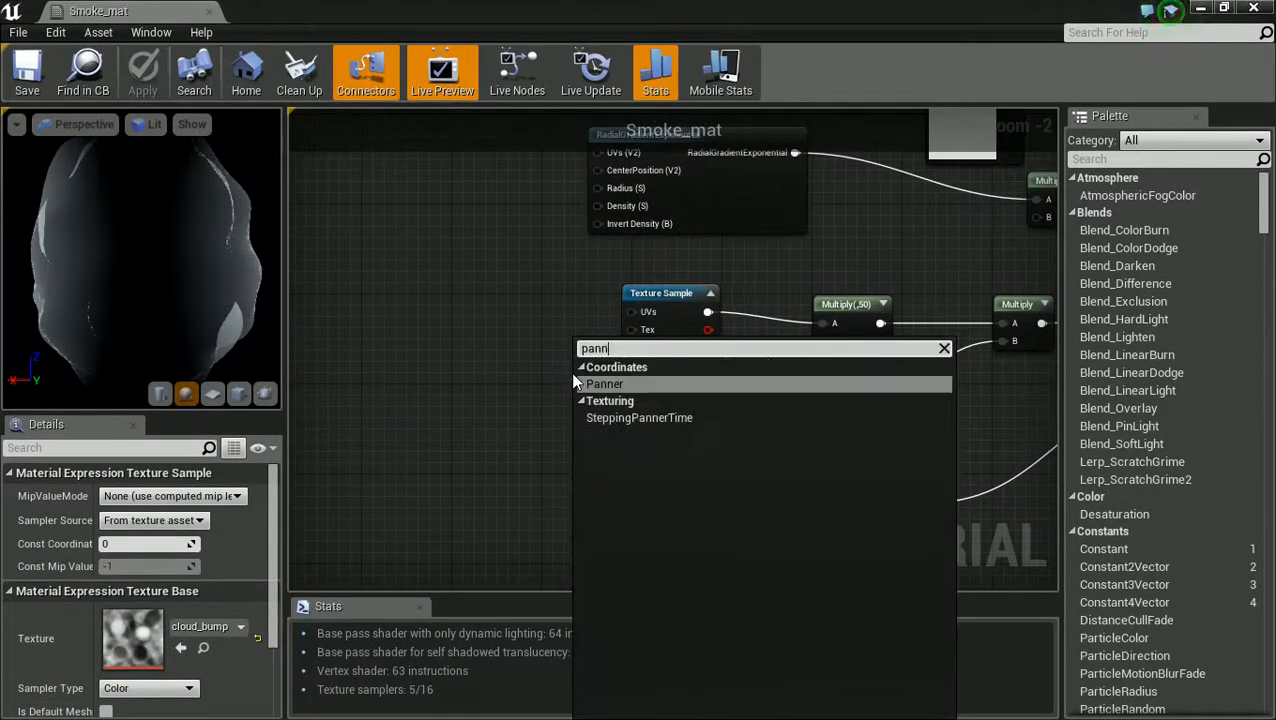
key("Return")
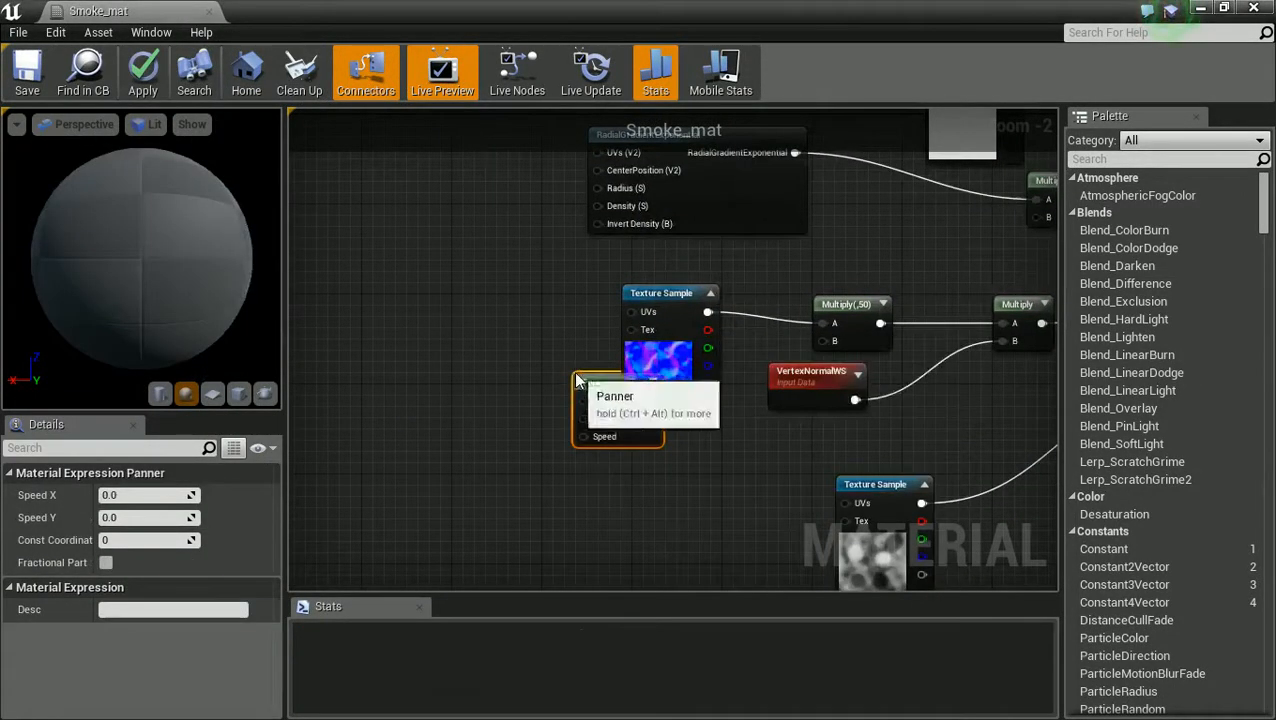
Move the Panner node further away from the cloud_norm texture sample and add a Rotator node below it
left_click_drag(599, 389, 433, 367)
right_click(498, 496)
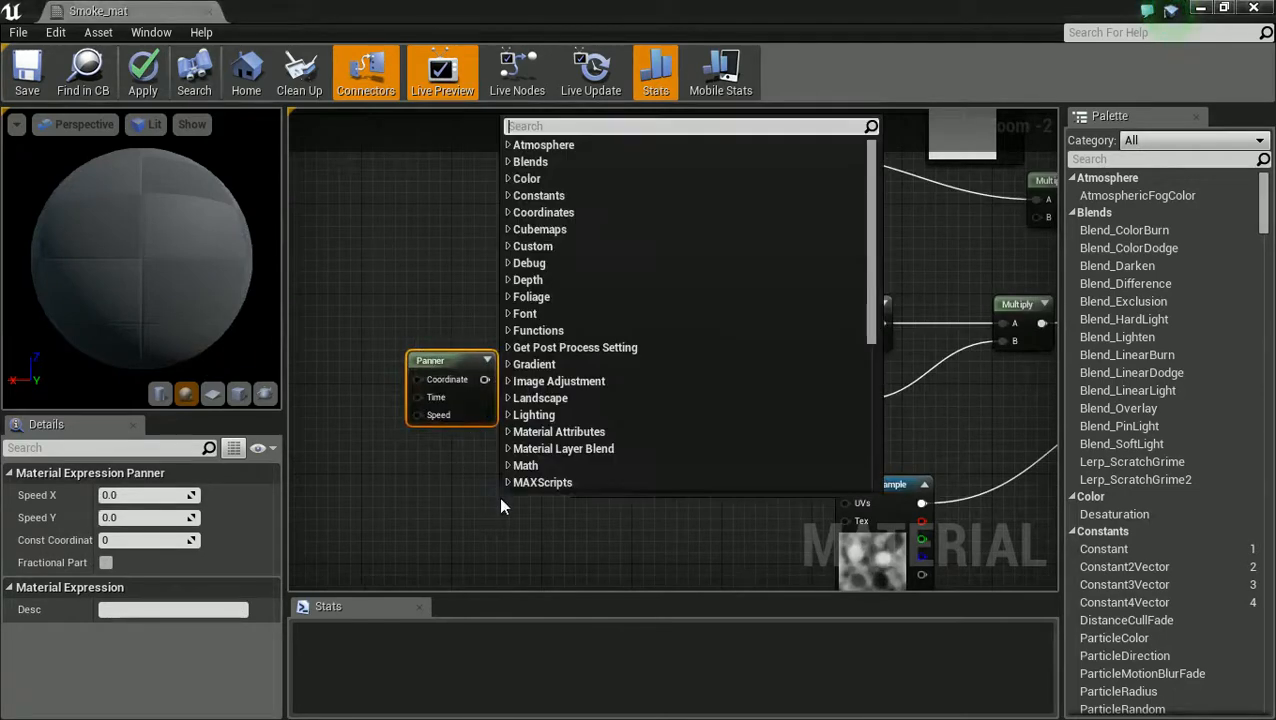
type("rot")
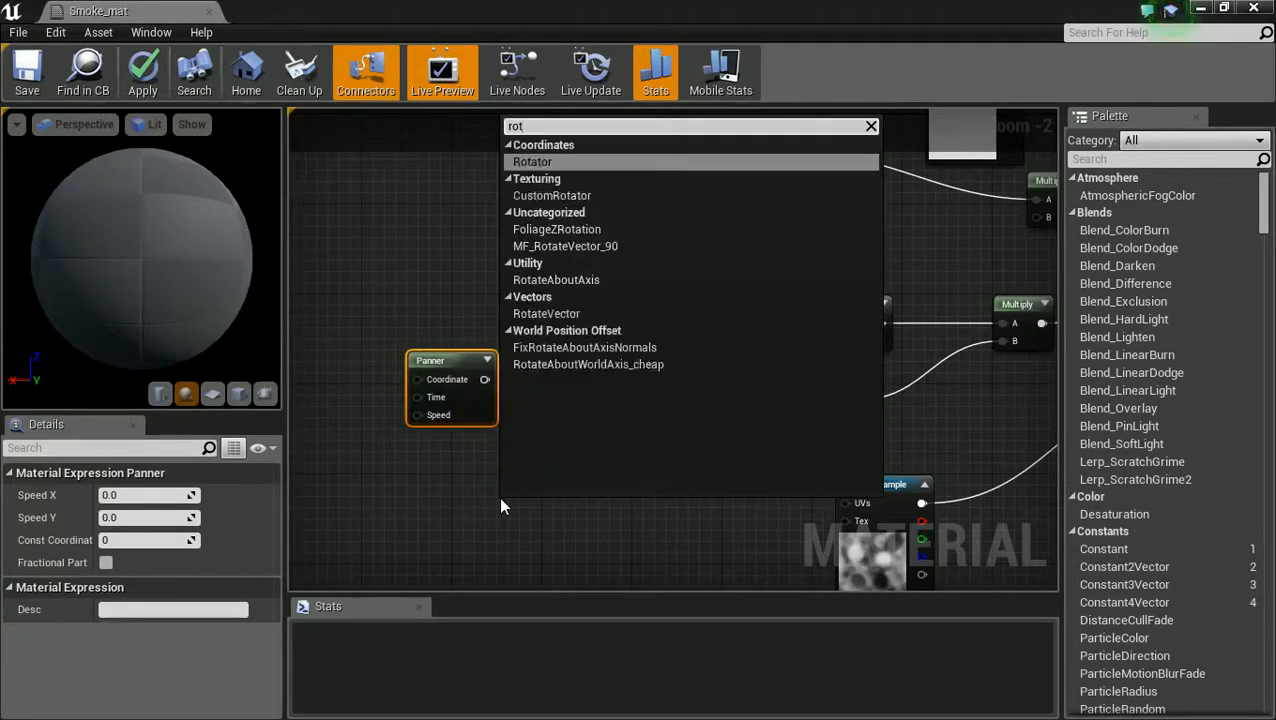
key("Return")
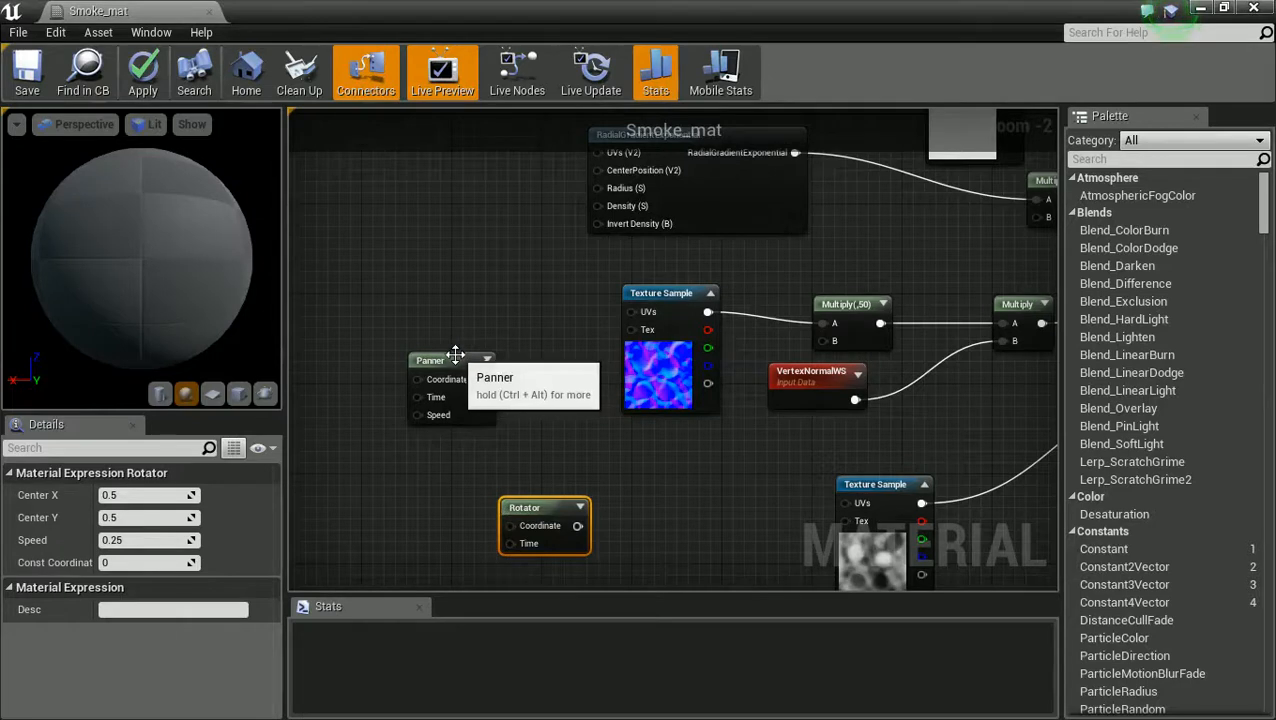
Set the Panner node's Speed X to 0.1 and the Rotator node's Speed to 0.08
left_click_drag(455, 355, 469, 336)
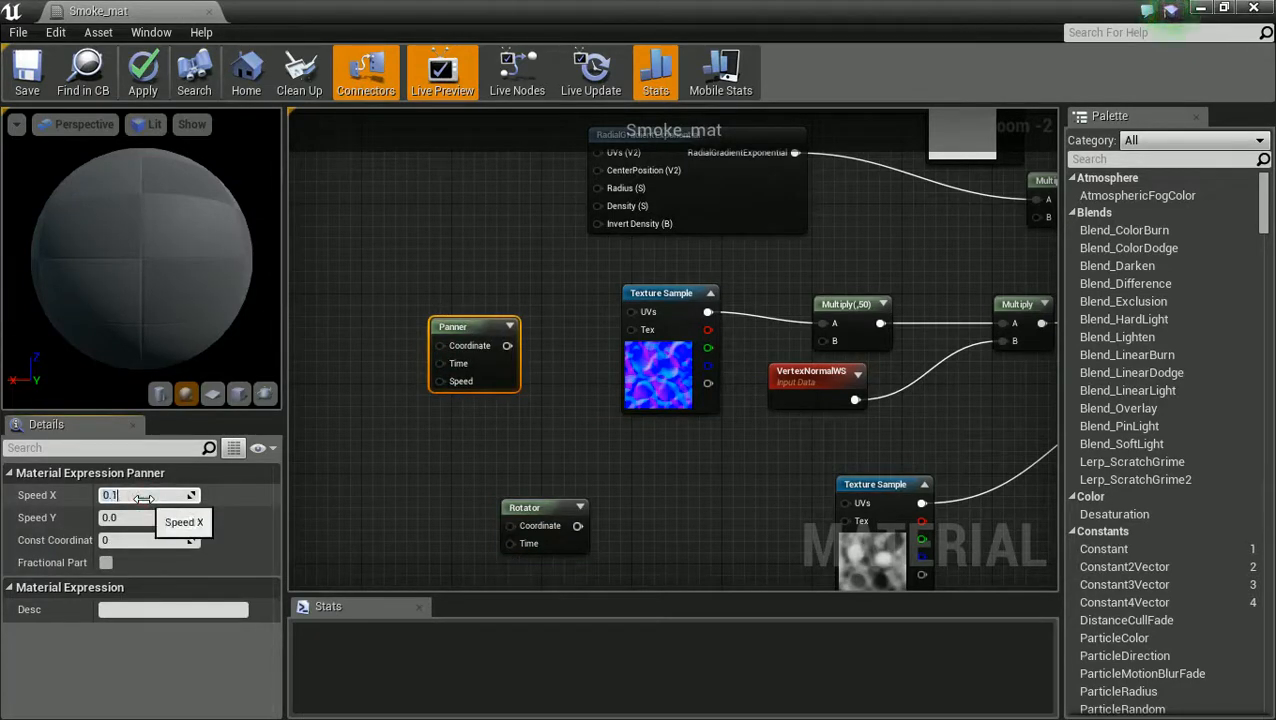
left_click(531, 505)
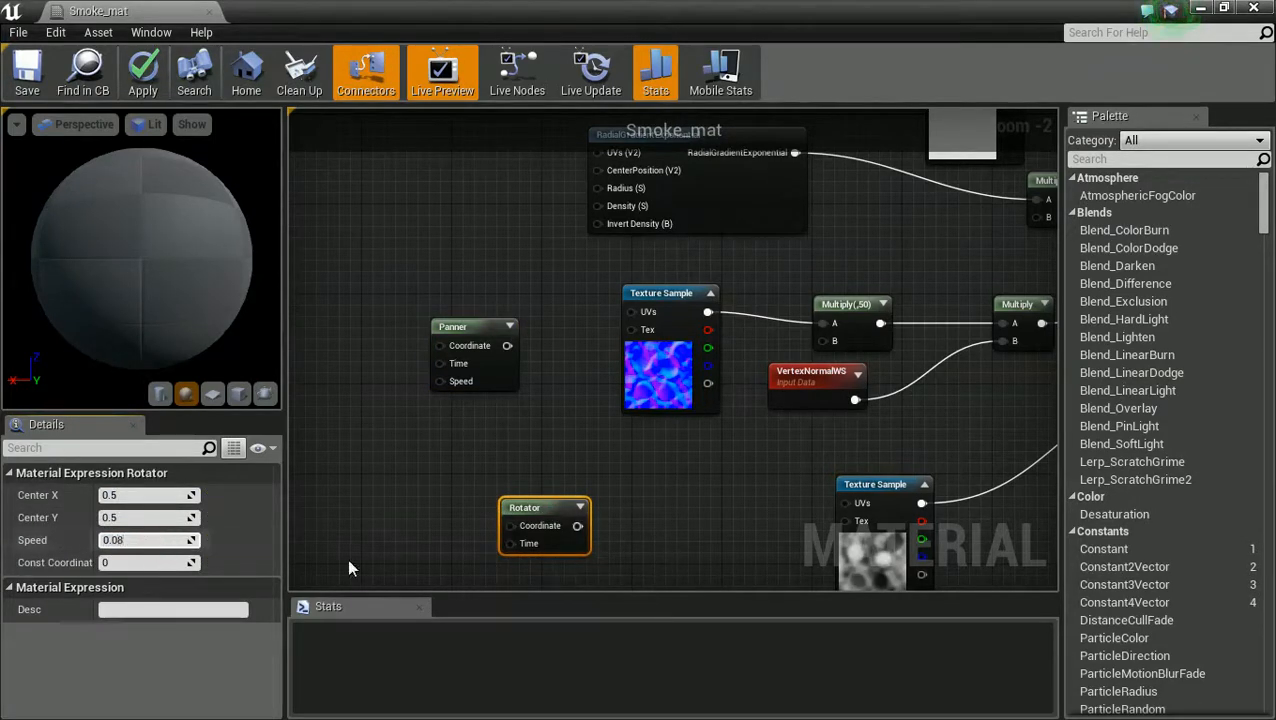
left_click(561, 481)
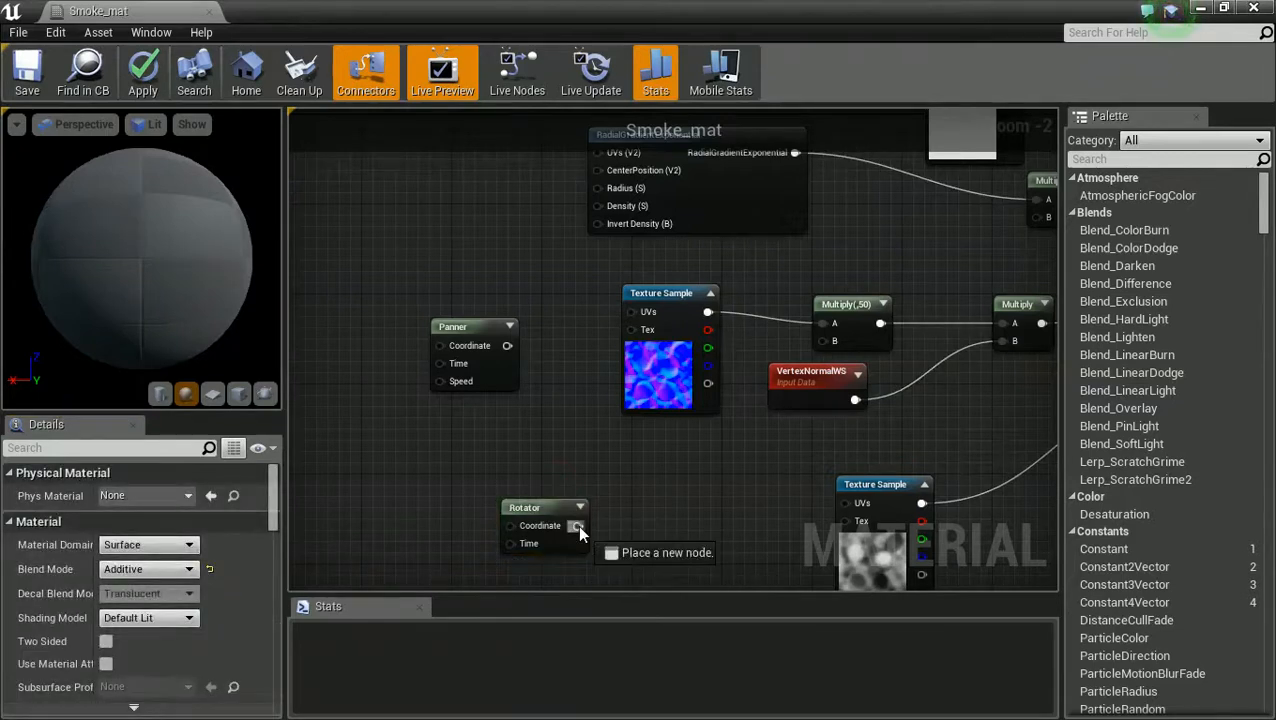
Connect the Panner to the cloud_norm sample's UVs and the Rotator to the cloud_bump sample's UVs, and save the material
left_click_drag(515, 349, 643, 320)
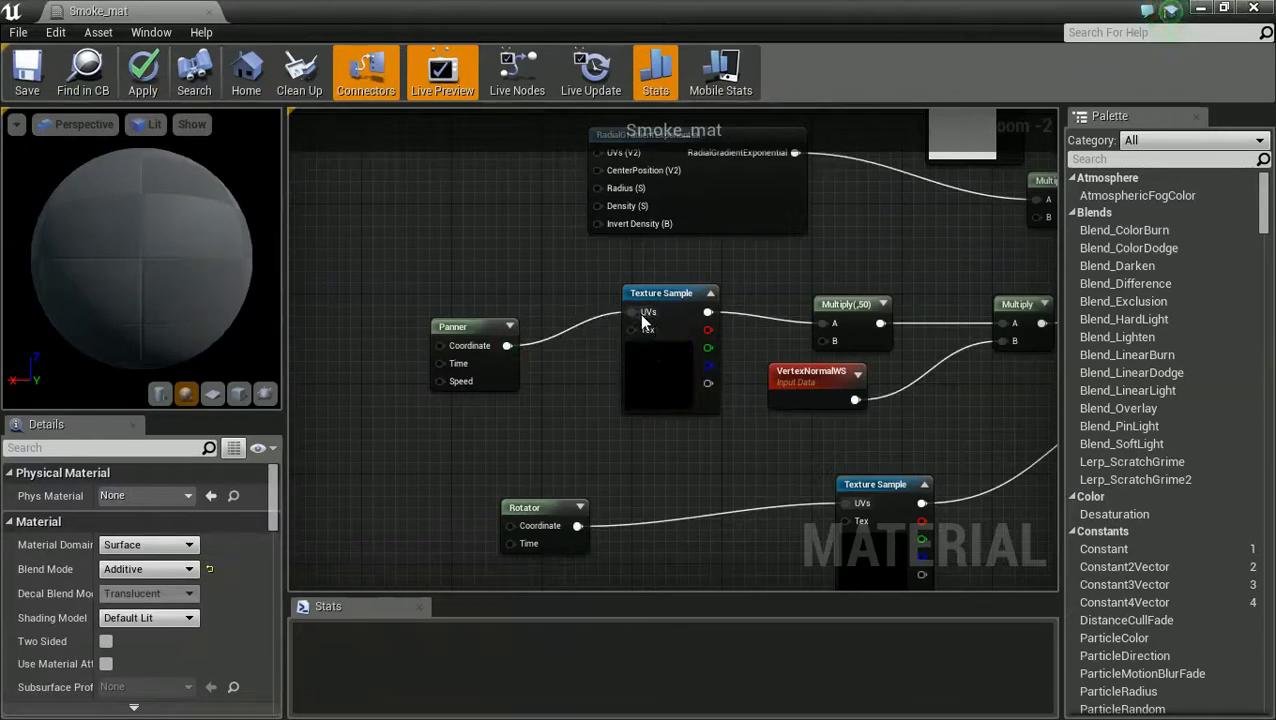
left_click(38, 78)
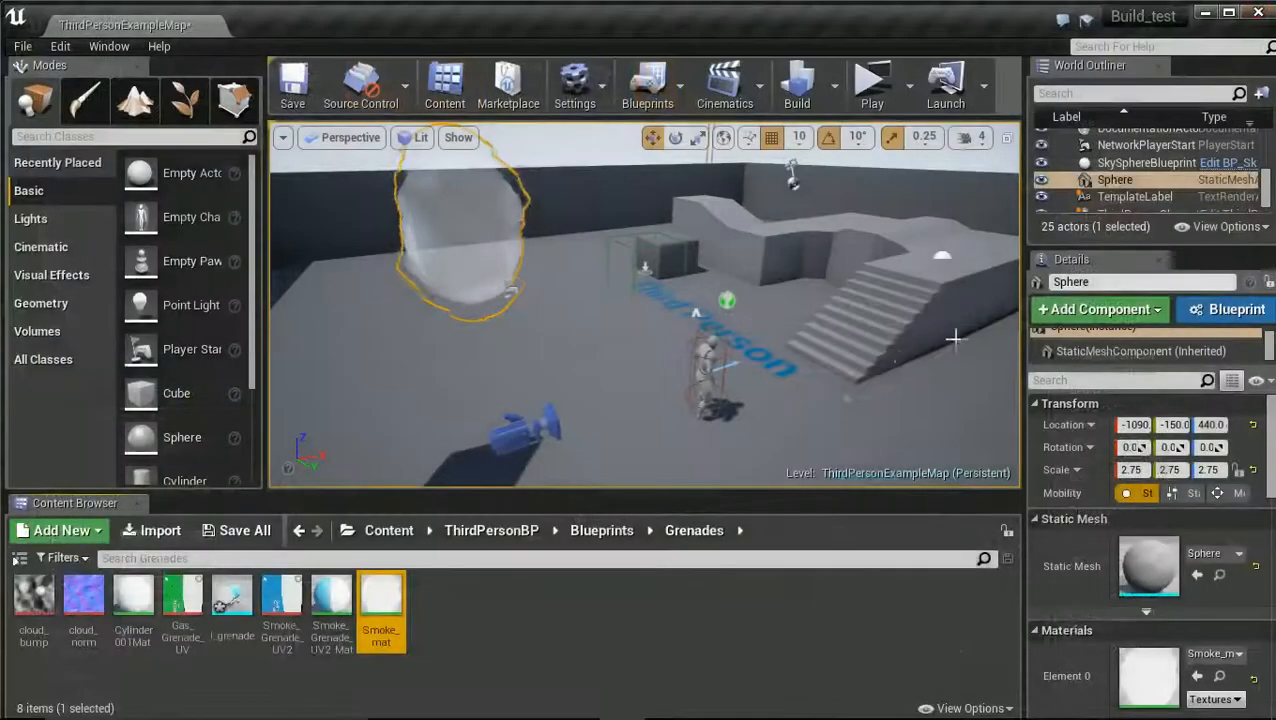
Play the level and run around near the sphere to examine the animated smoke material from several distances and angles
left_click(872, 104)
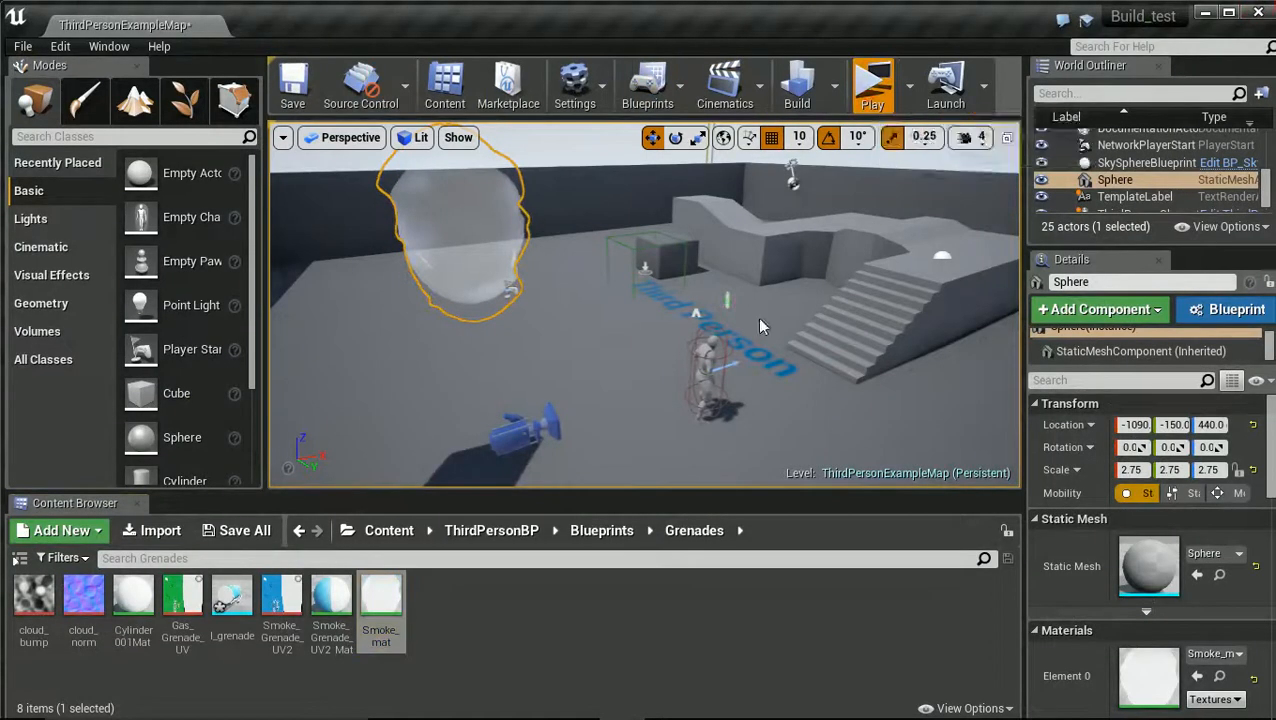
key("w")
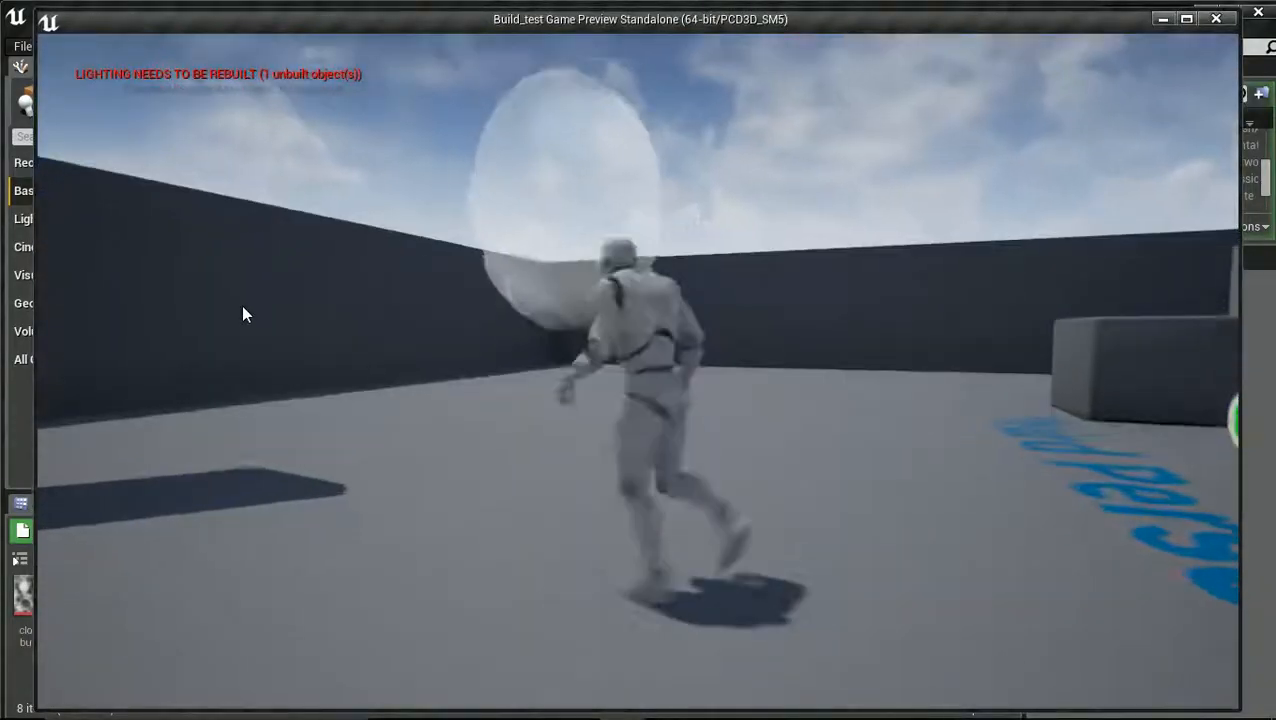
key("a")
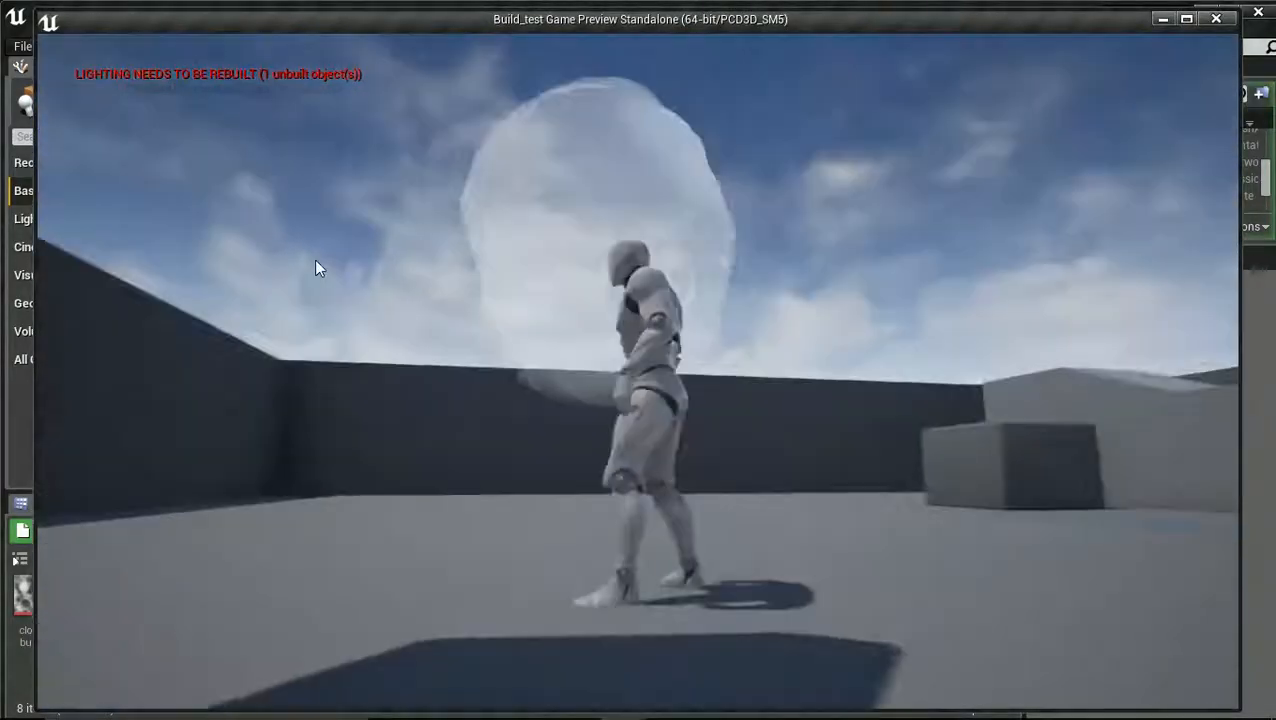
key("a")
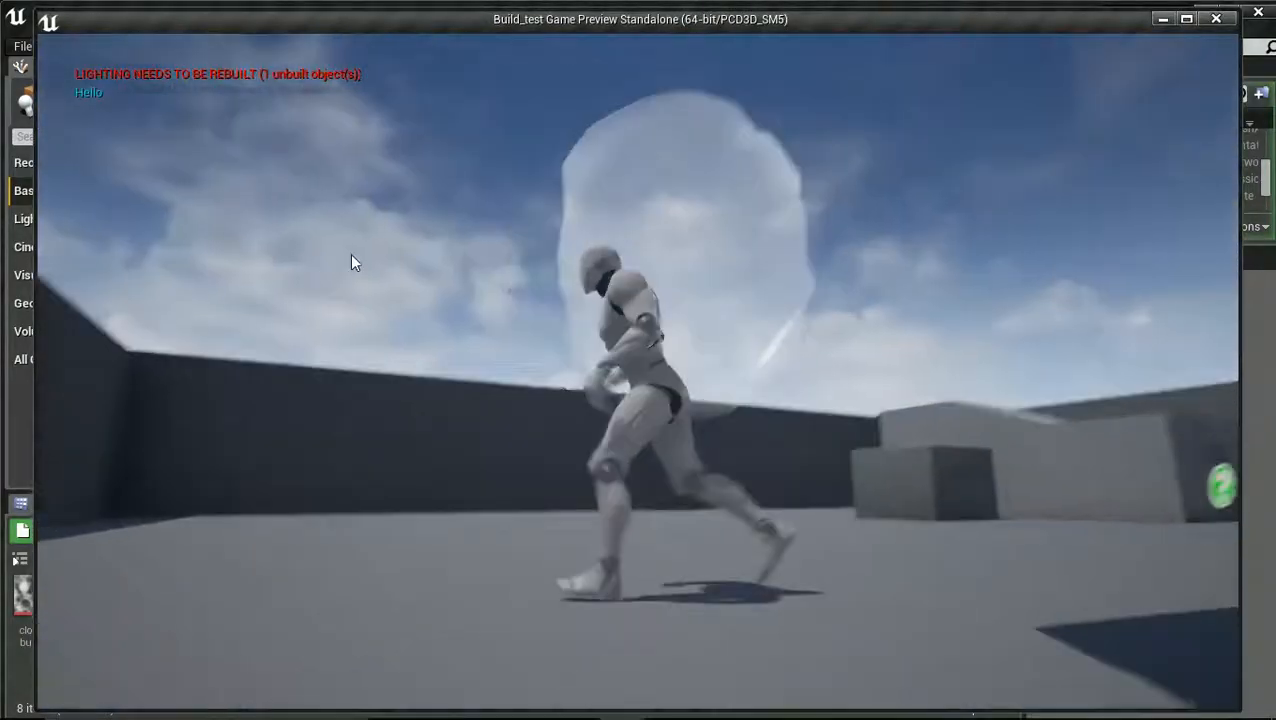
key("w")
key("d")
key("s")
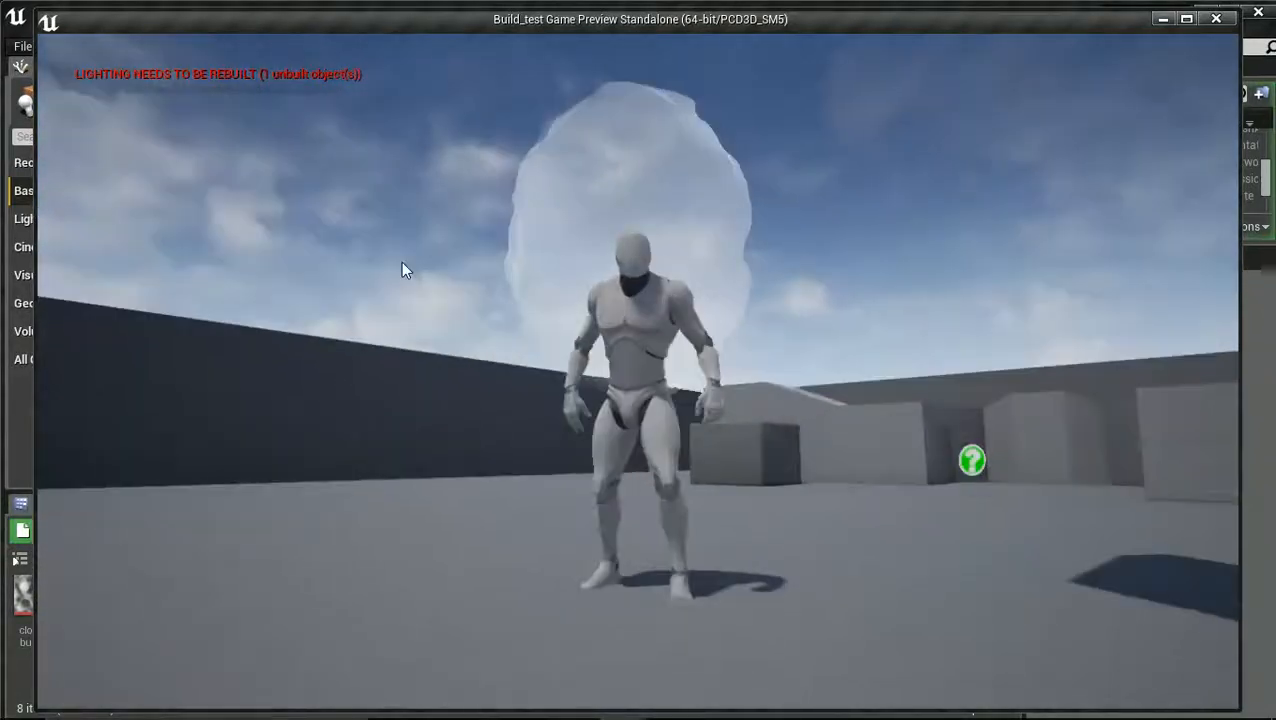
key("a")
key("s")
key("d")
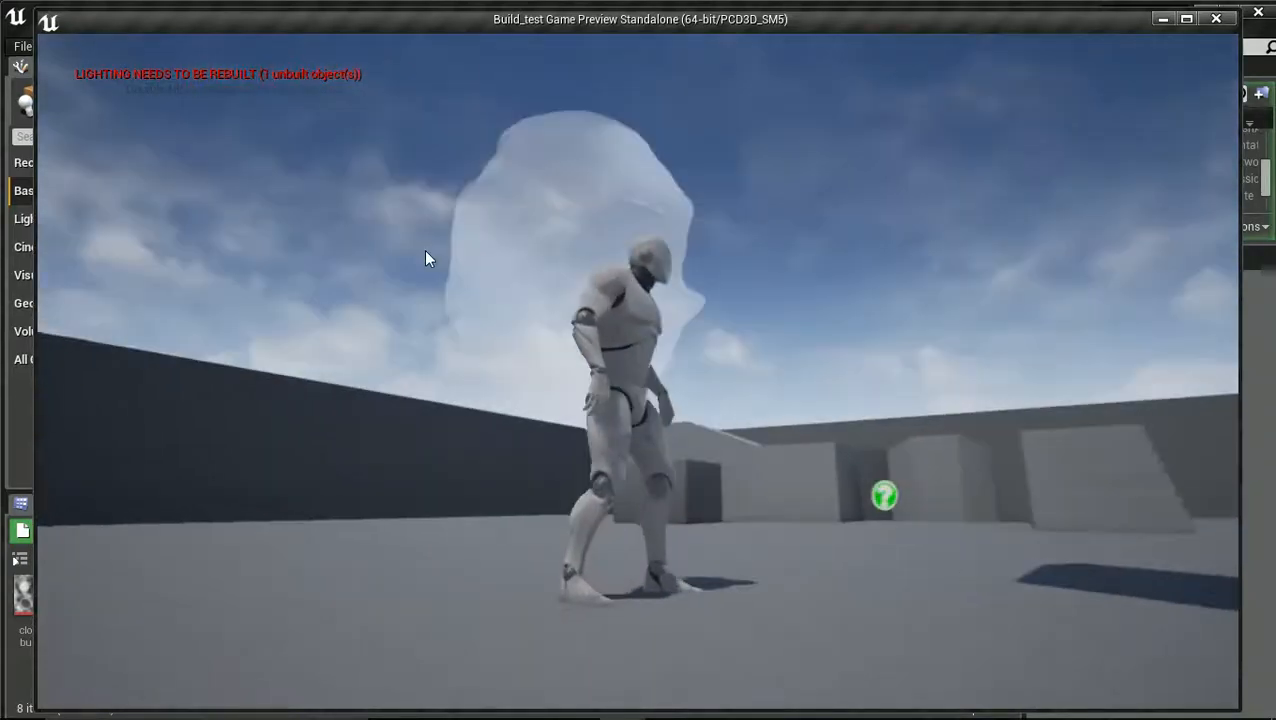
key("w")
key("d")
key("a")
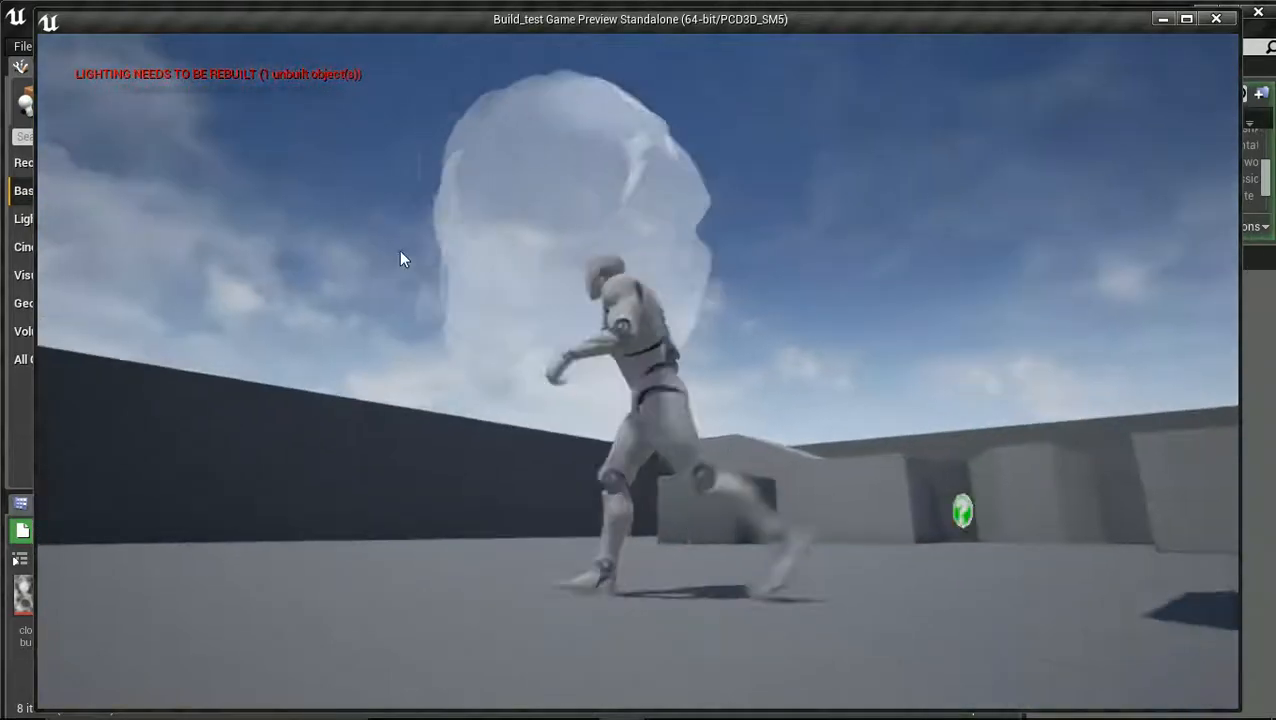
key("s")
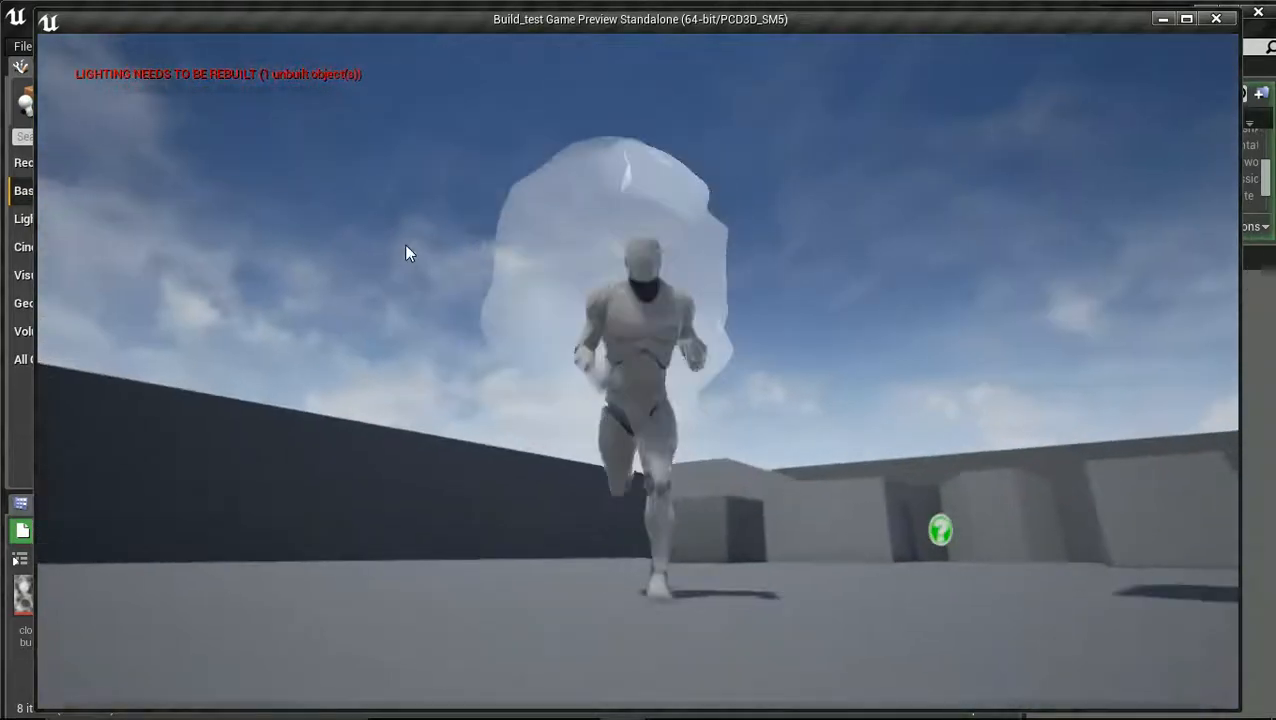
key("w")
key("s")
key("w")
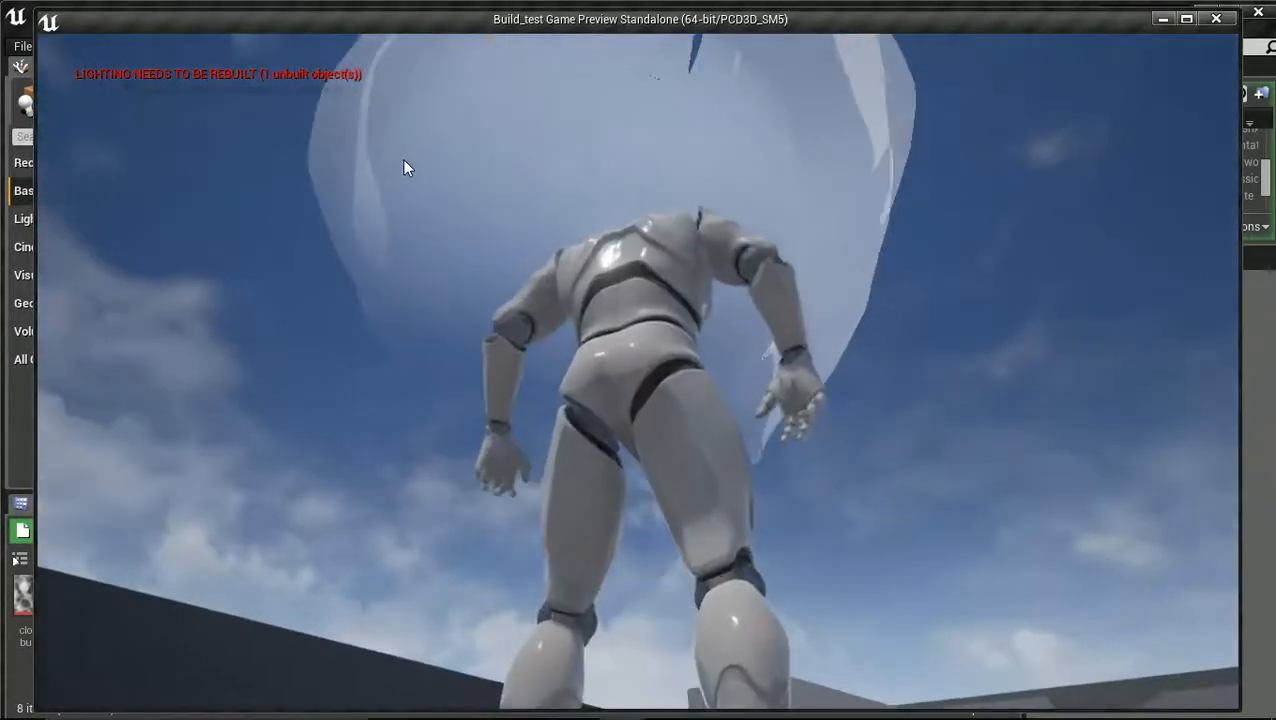
key("s")
key("w")
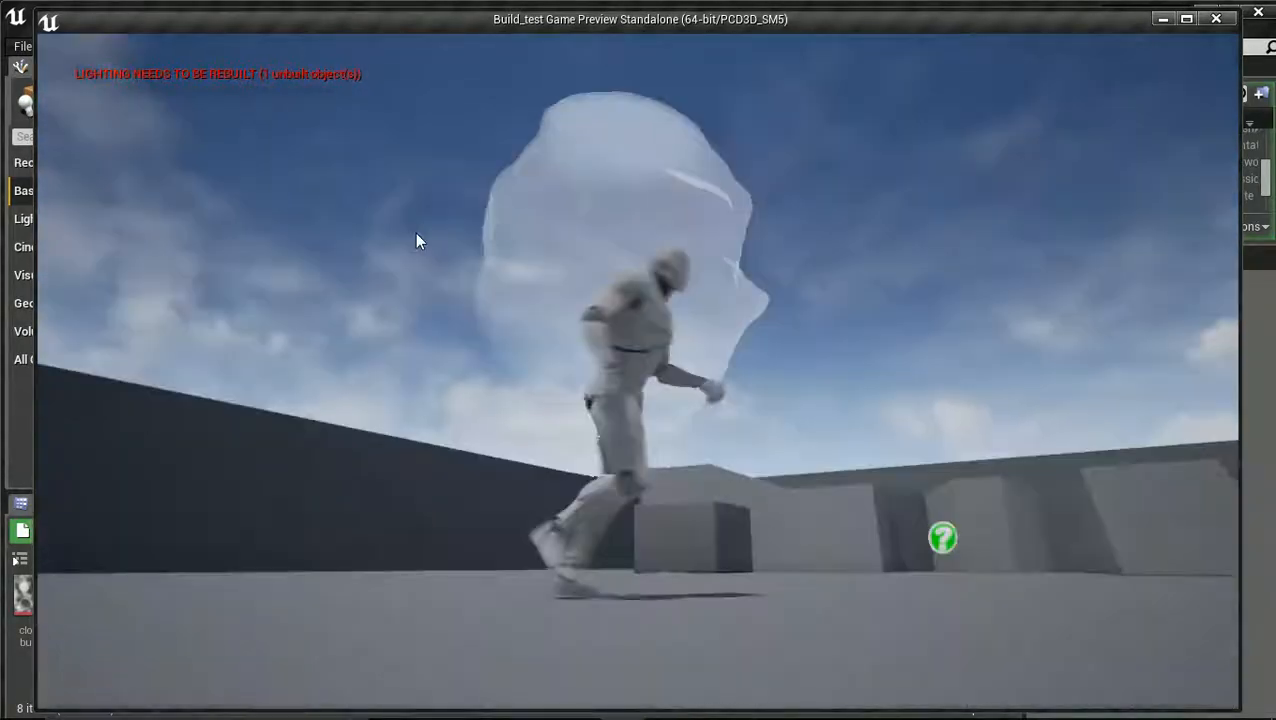
key("s")
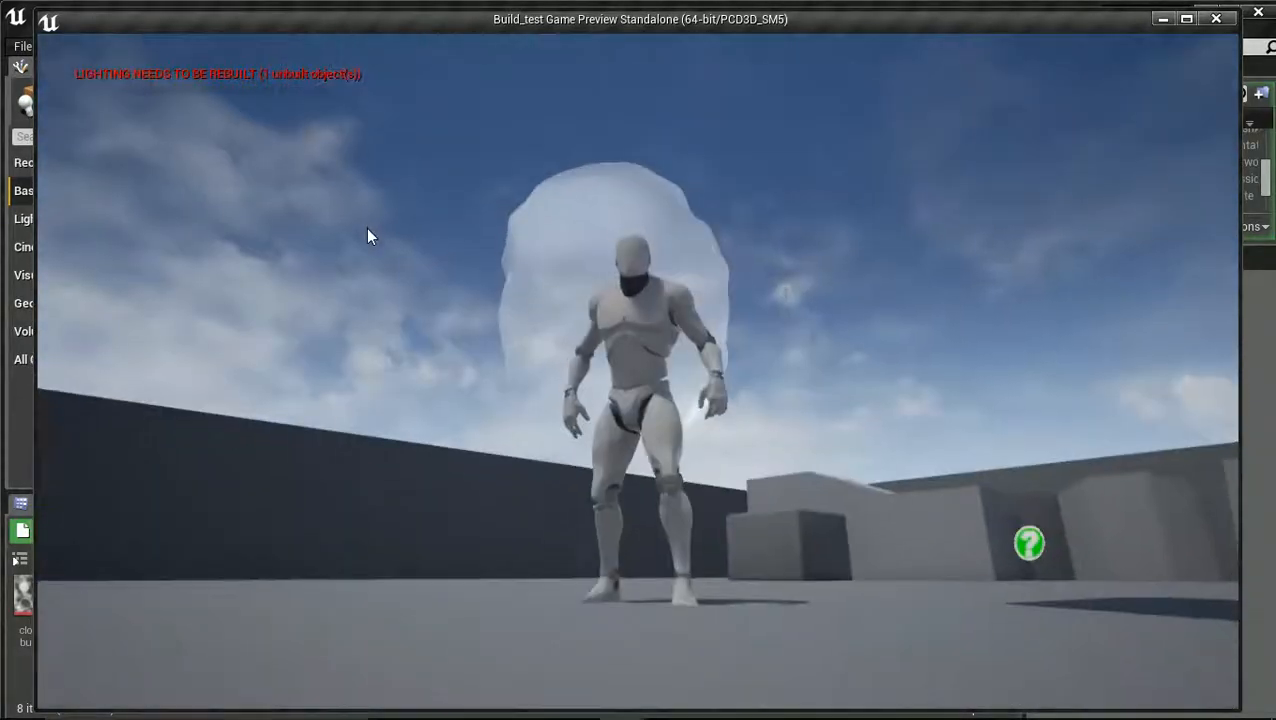